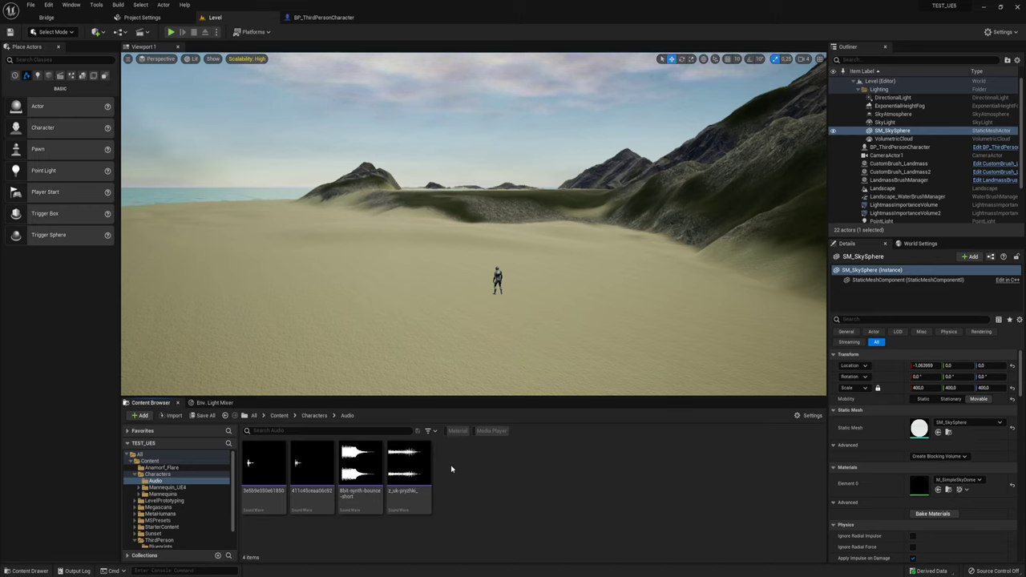
Step: Create a Sound Cue from the z_uk-pryzhki sound wave, keeping the default name z_uk-pryzhki_Cue
right_click(426, 473)
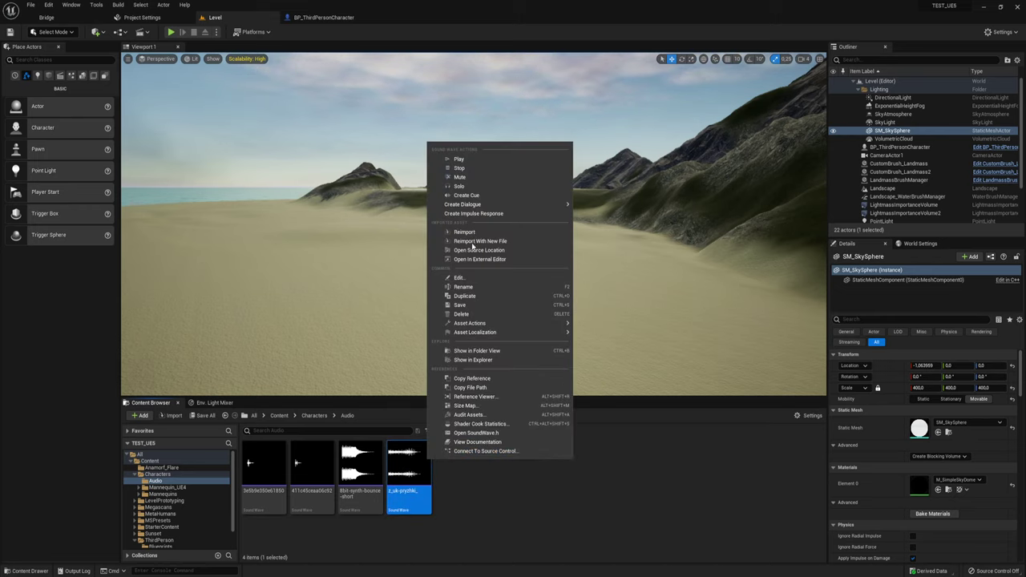
left_click(467, 196)
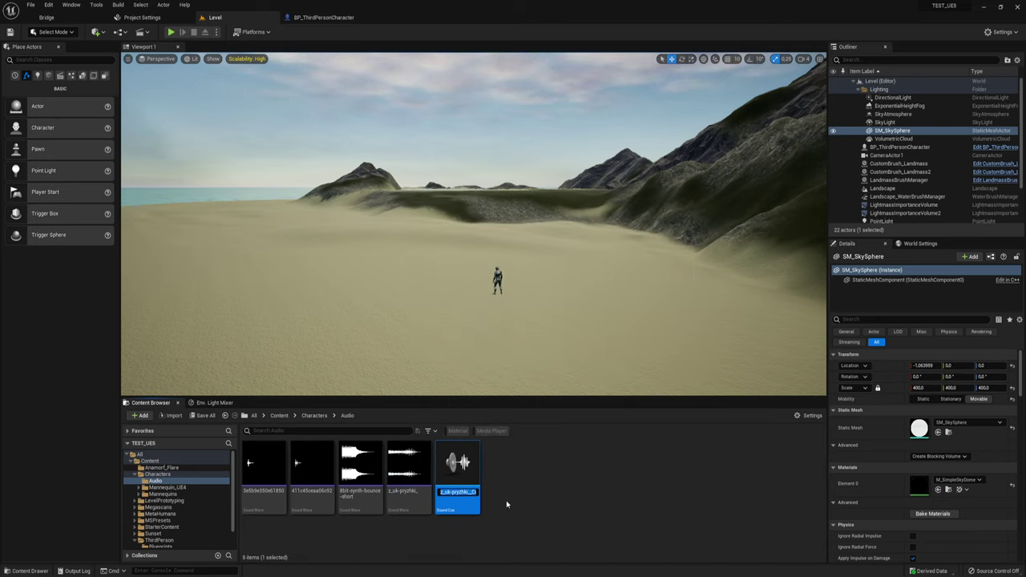
key("Return")
Step: Select the other three sound waves, starting with 8bit-synth-bounce-short
left_click(372, 462)
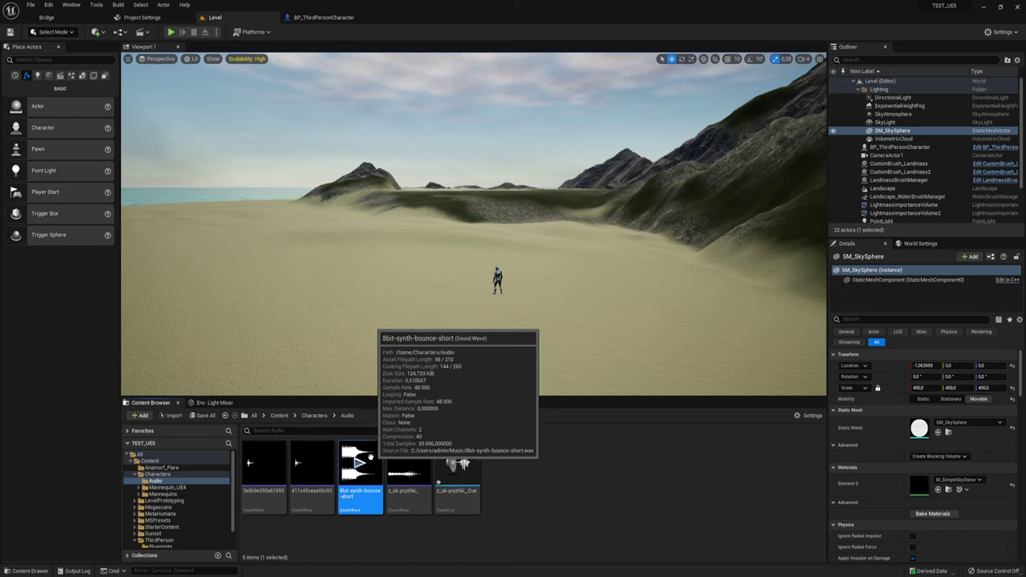
left_click(313, 465, "ctrl")
left_click(282, 449, "ctrl")
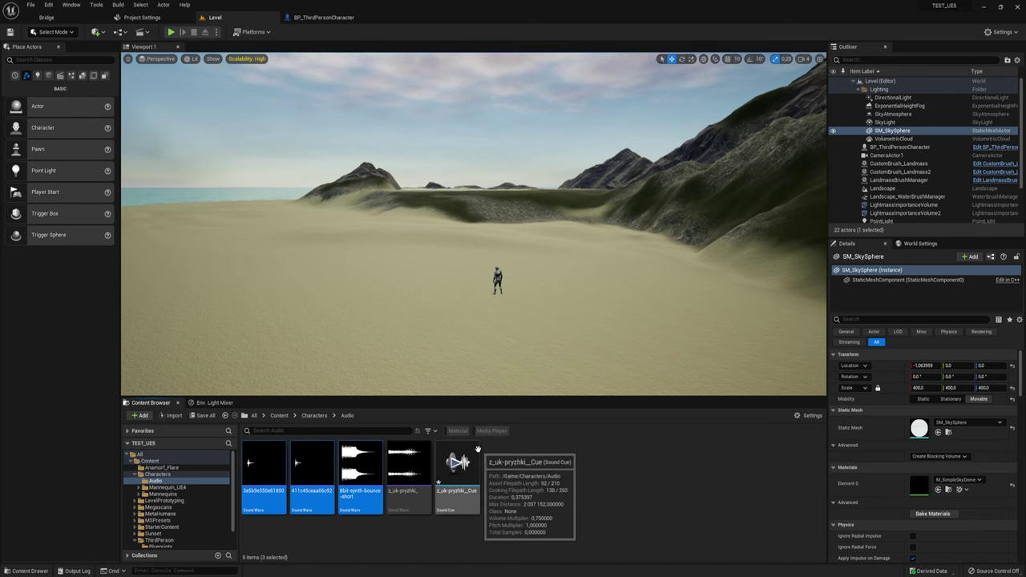
Step: Open z_uk-pryzhki_Cue for editing and shift its Wave Player node up and left
double_click(457, 469)
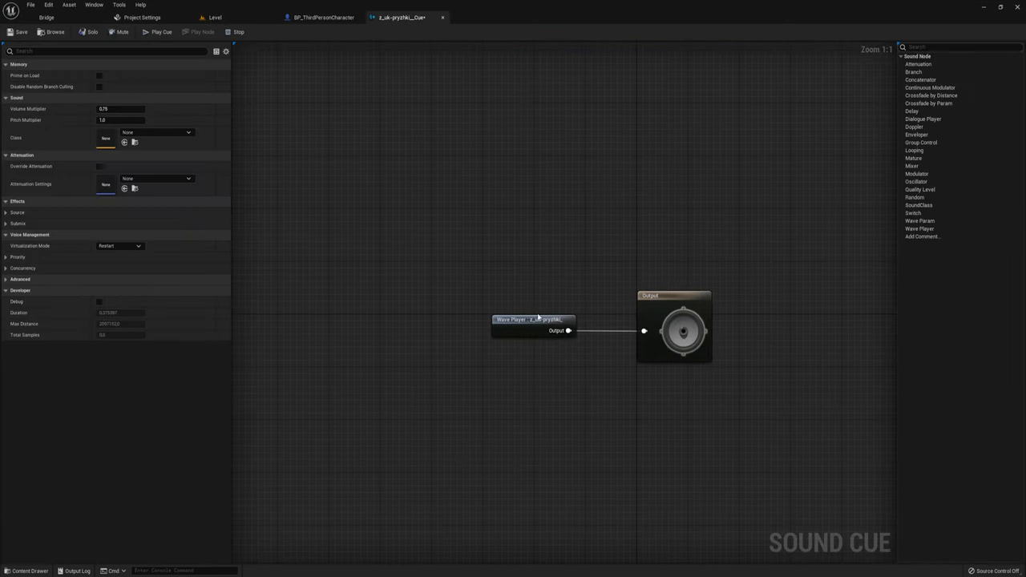
left_click_drag(538, 318, 465, 292)
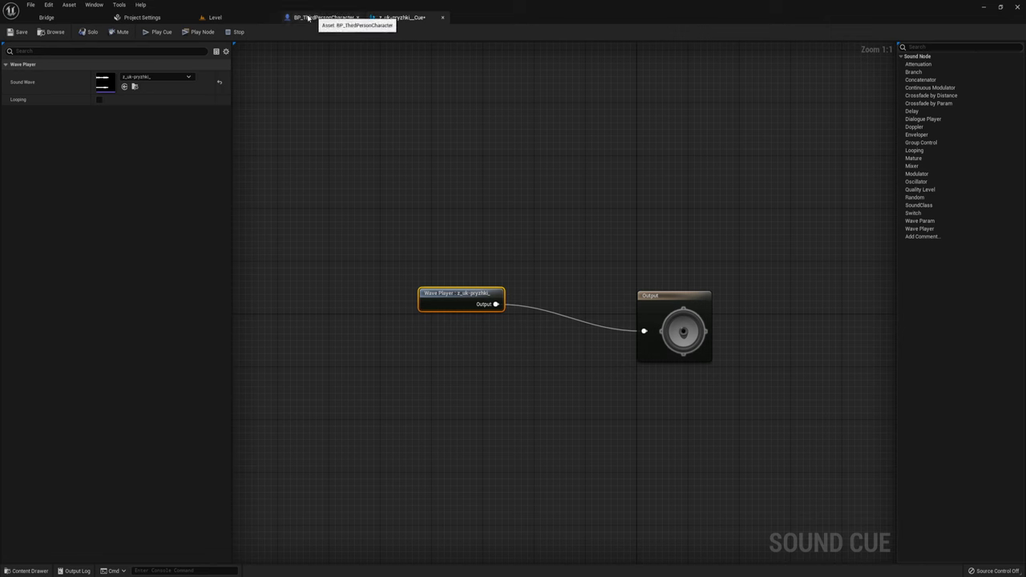
left_click(214, 16)
Step: Drop the three selected sound waves into the cue so the Wave Player uses 8bit-synth-bounce-short
left_click(358, 468)
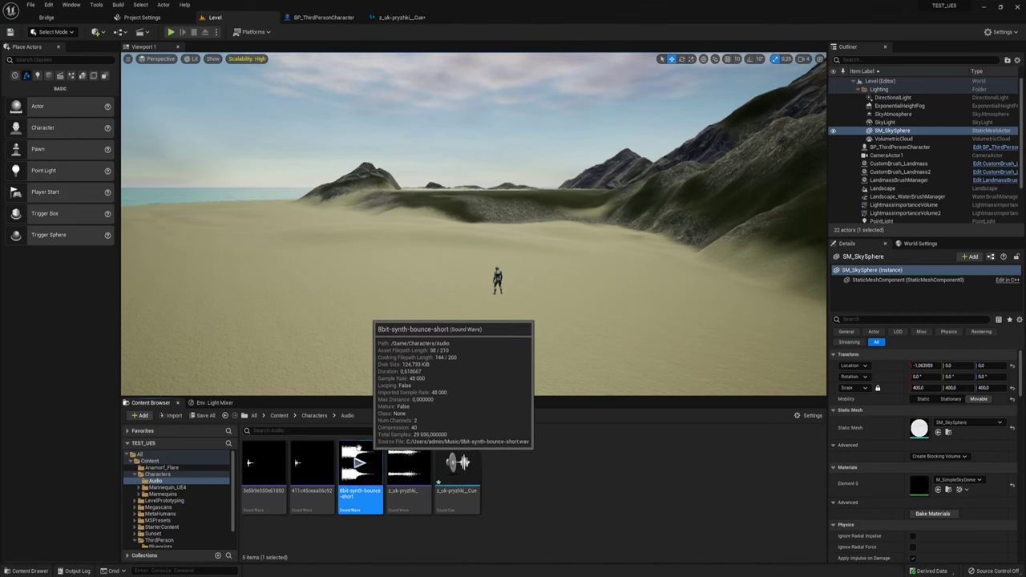
left_click(312, 469, "ctrl")
left_click(263, 469, "ctrl")
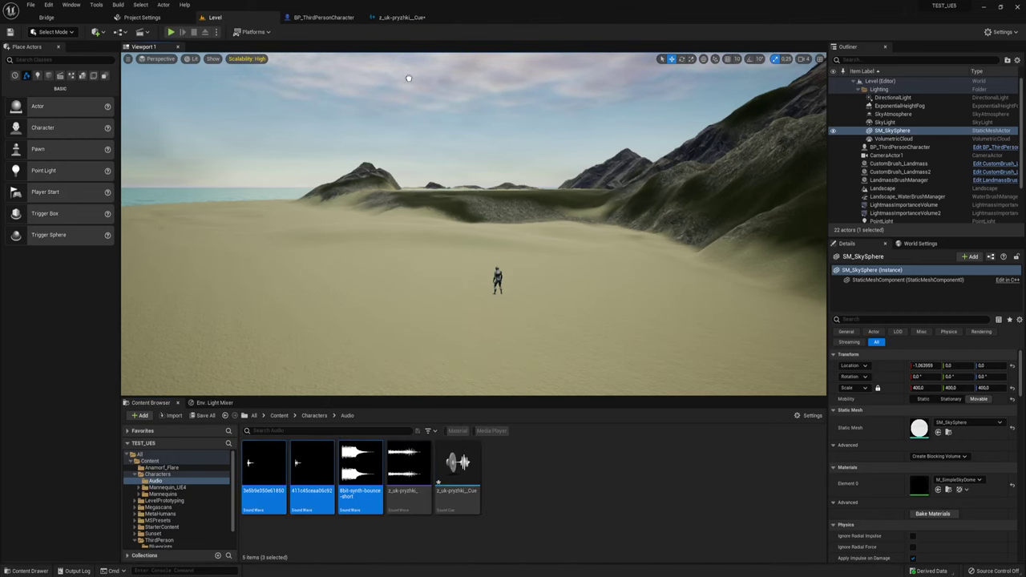
mouse_move(408, 78)
left_mouse_down()
mouse_move(397, 37)
mouse_move(421, 303)
left_mouse_up()
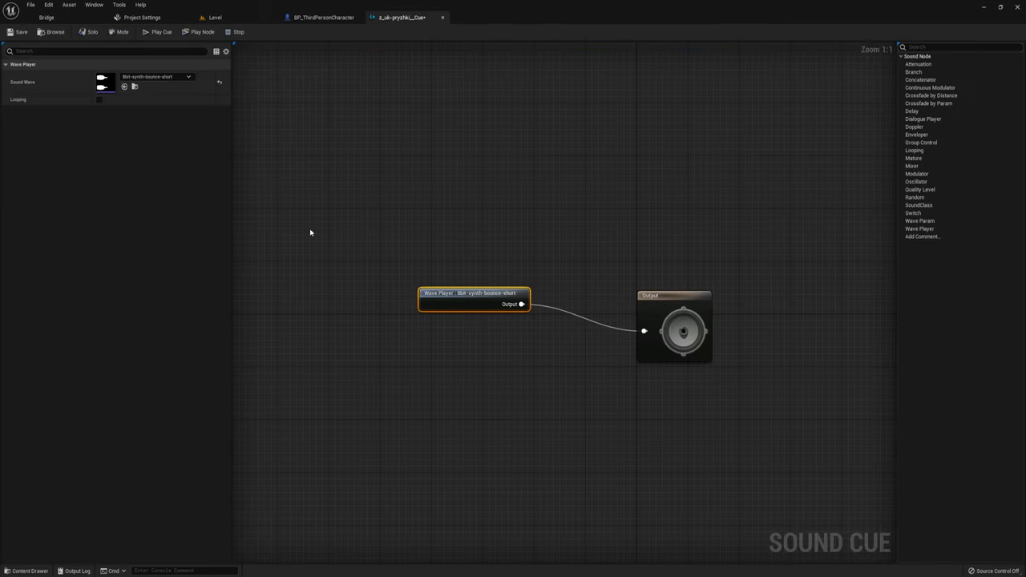
left_click(235, 20)
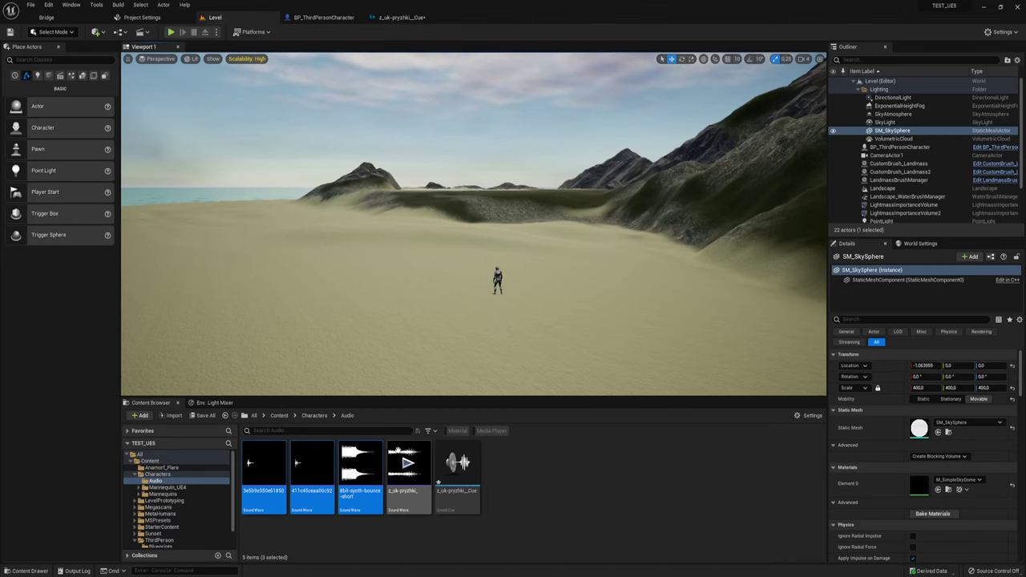
Step: Add Wave Player nodes for the three waves, delete the original wired one, and move the four nodes up
mouse_move(328, 451)
left_mouse_down()
mouse_move(395, 17)
mouse_move(416, 359)
left_mouse_up()
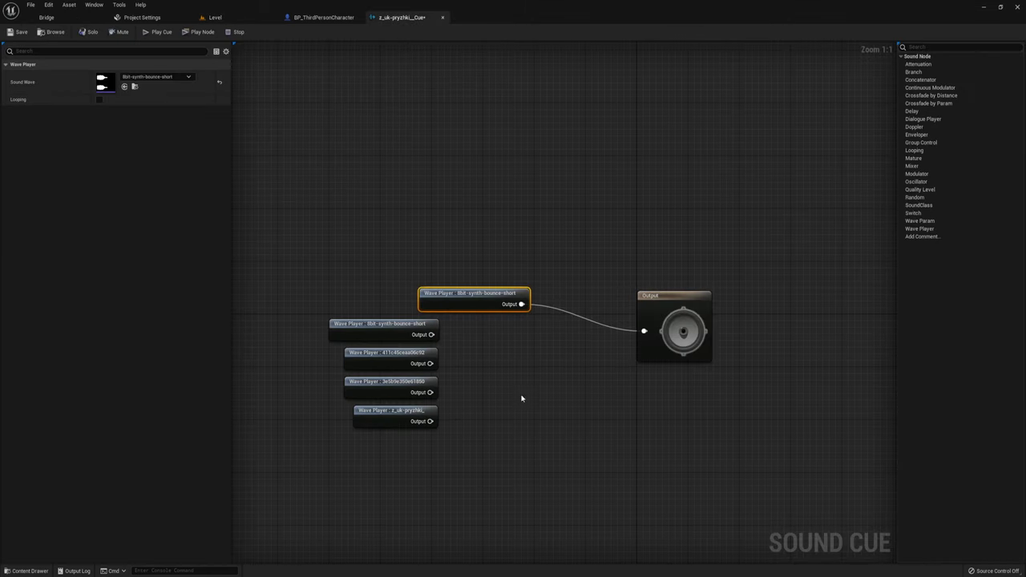
key("Delete")
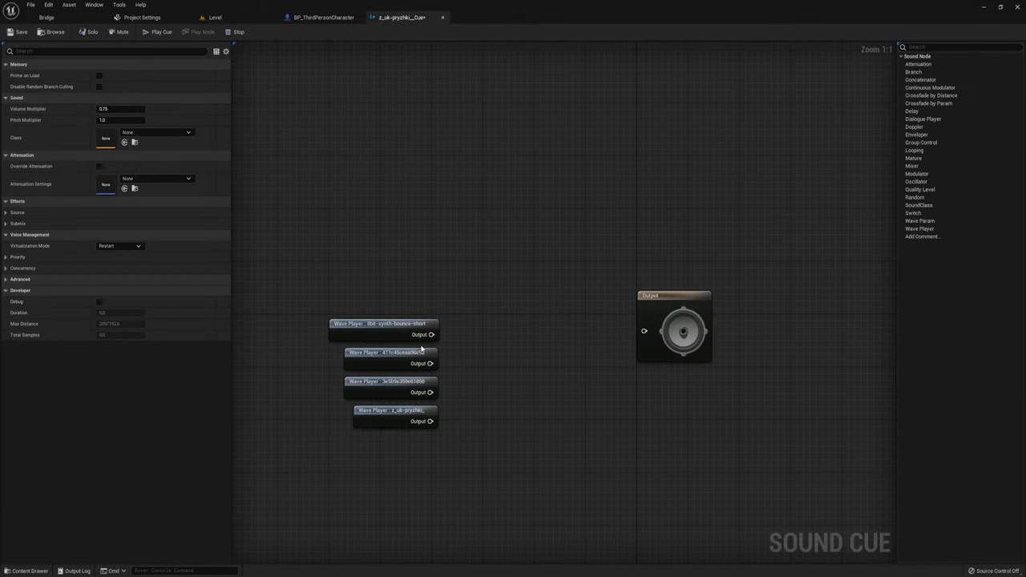
left_click_drag(377, 279, 392, 433)
left_click_drag(399, 309, 404, 262)
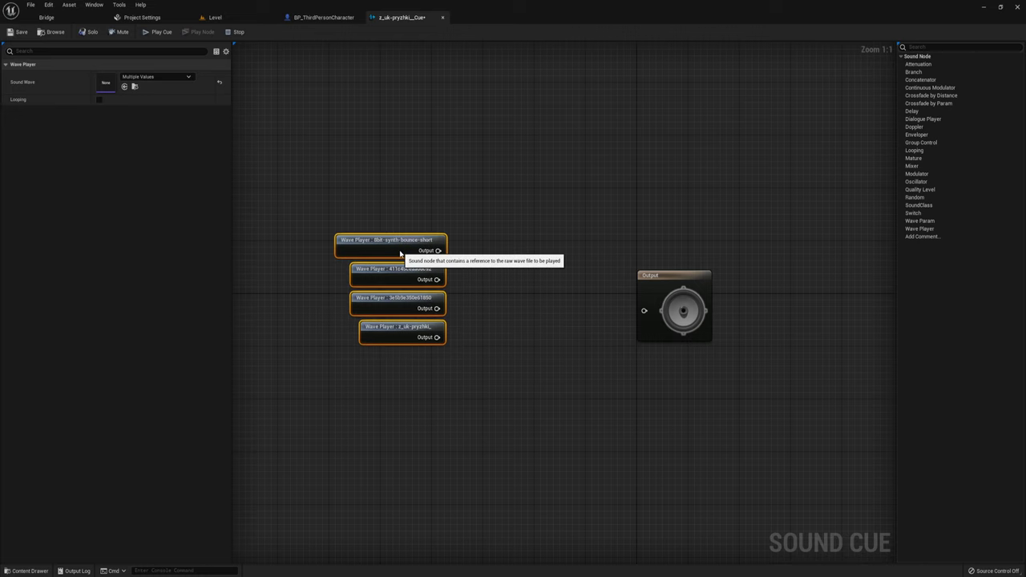
left_click(477, 253)
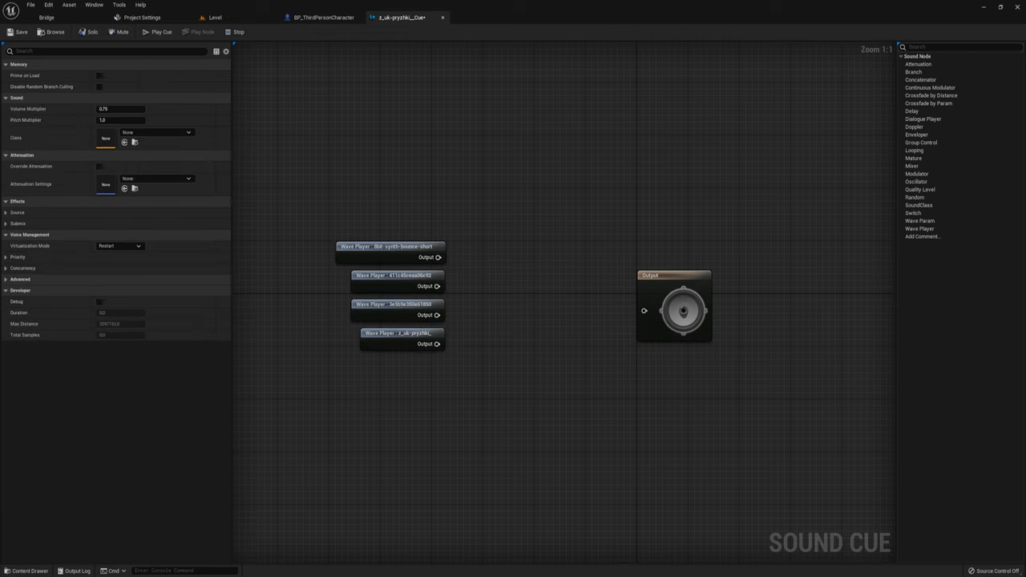
right_click_drag(498, 247, 461, 269)
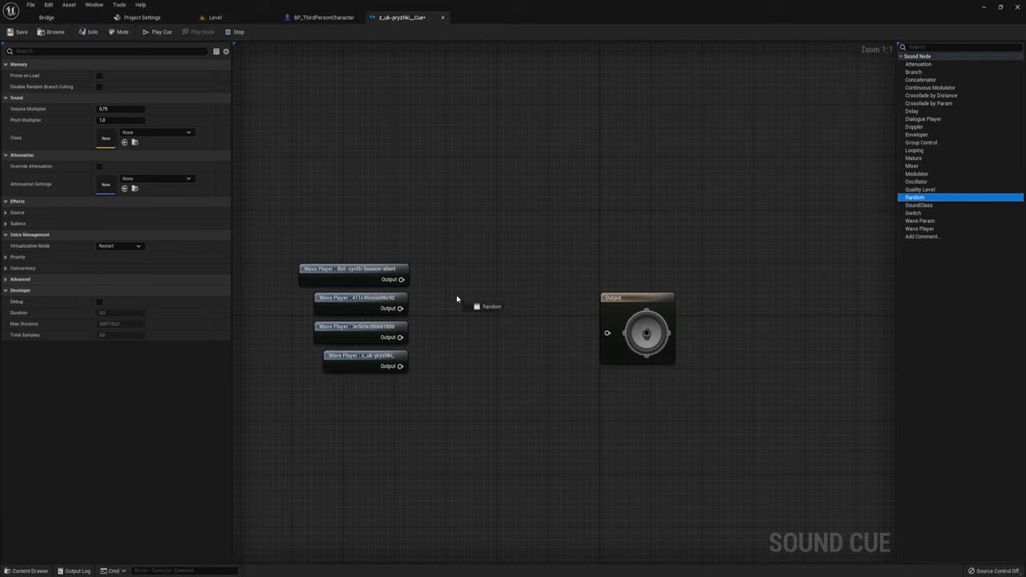
Step: Add a Random node with four inputs and wire its output into the cue's Output
left_click_drag(915, 198, 510, 301)
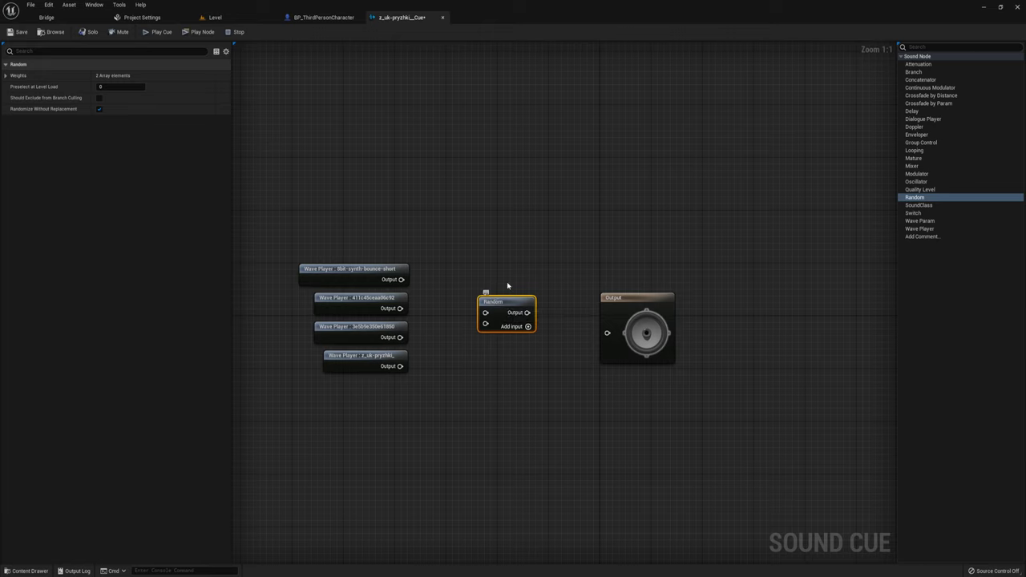
left_click_drag(465, 275, 557, 374)
left_click(529, 326)
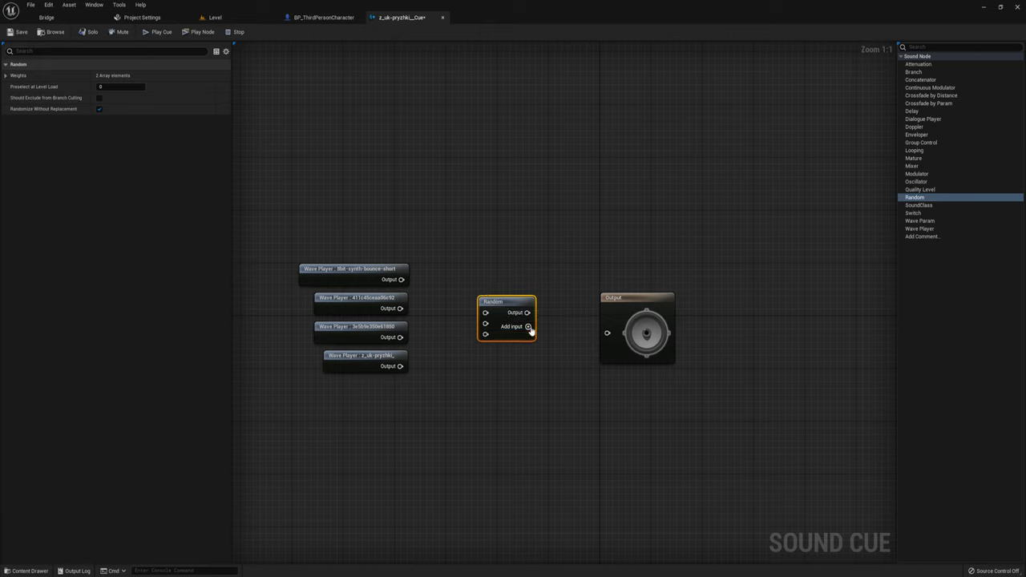
left_click(528, 326)
mouse_move(527, 313)
left_mouse_down()
mouse_move(608, 333)
mouse_move(610, 287)
left_mouse_up()
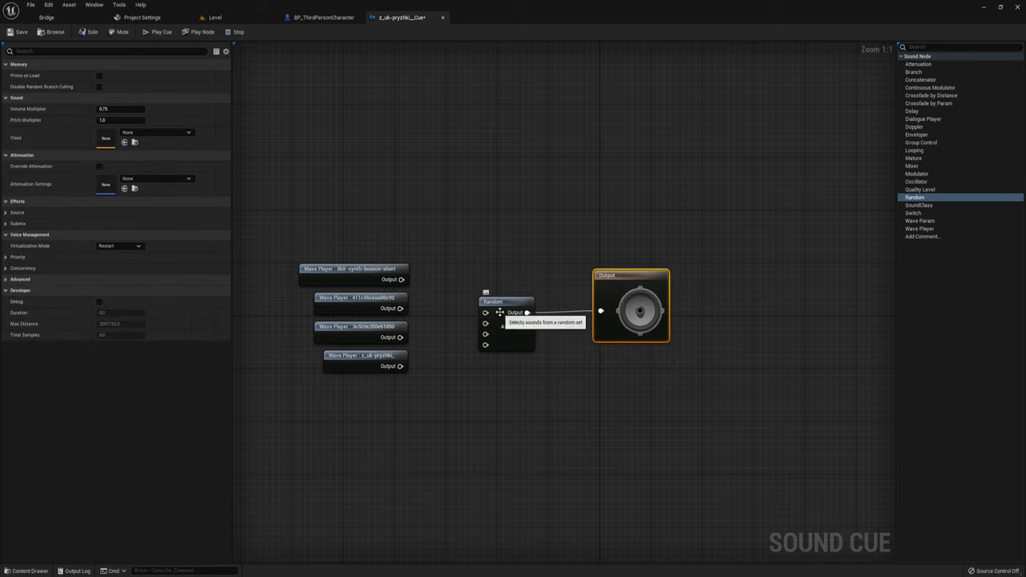
Step: Connect each of the four Wave Players to a Random input and remove the extra fifth pin
mouse_move(487, 314)
left_mouse_down()
mouse_move(401, 279)
mouse_move(485, 323)
left_mouse_up()
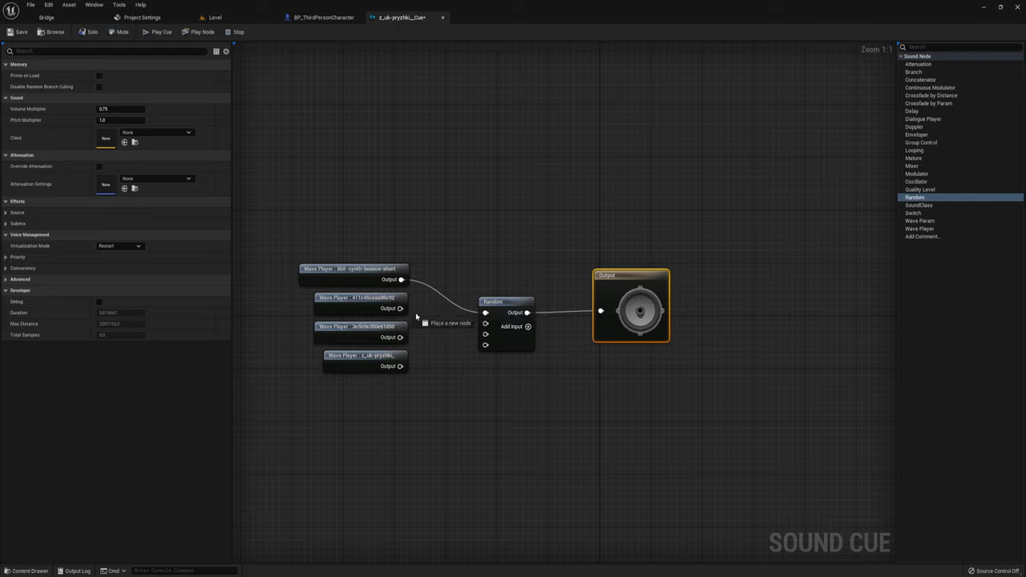
left_click_drag(400, 336, 485, 334)
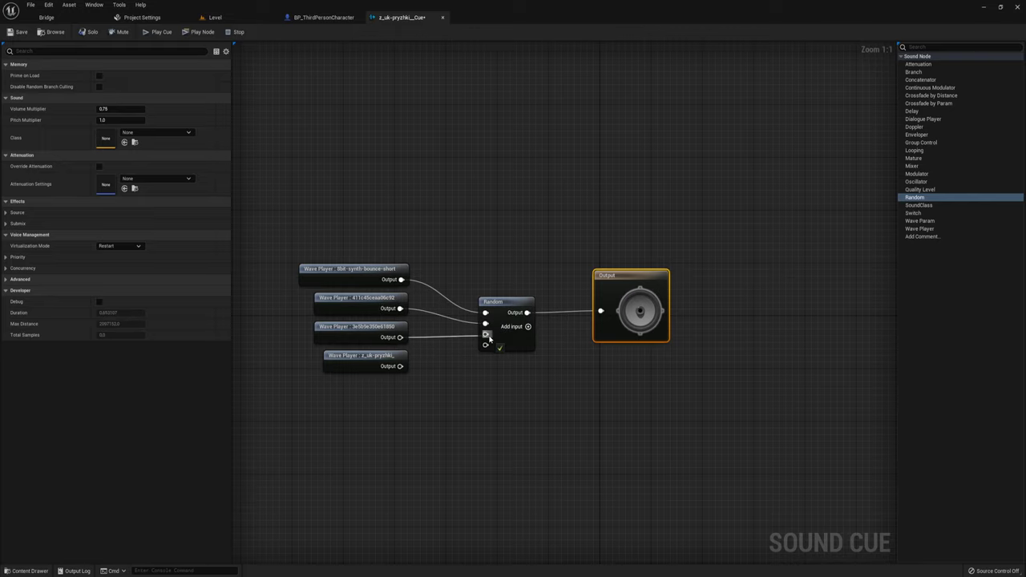
left_click_drag(406, 361, 485, 345)
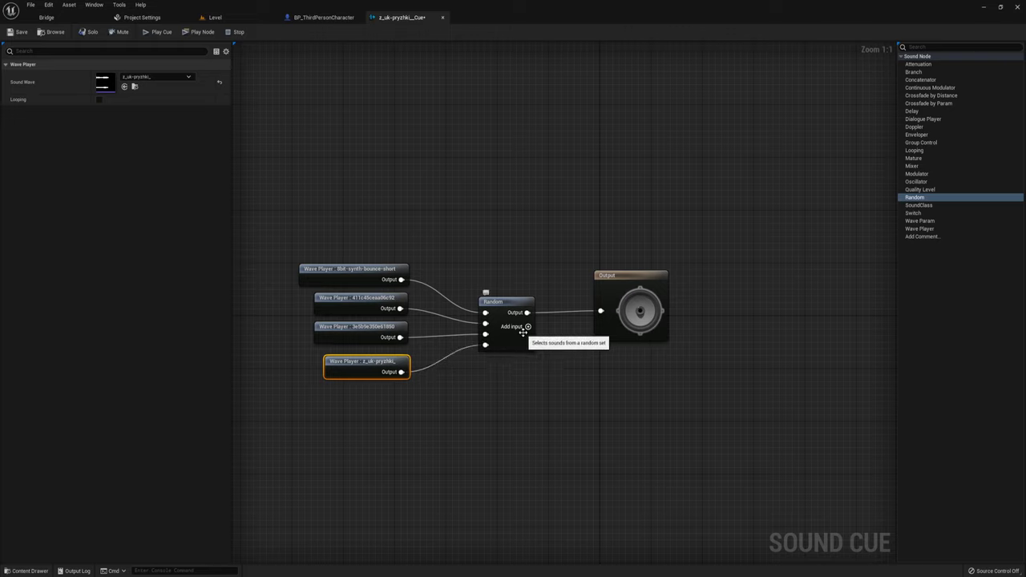
left_click(528, 327)
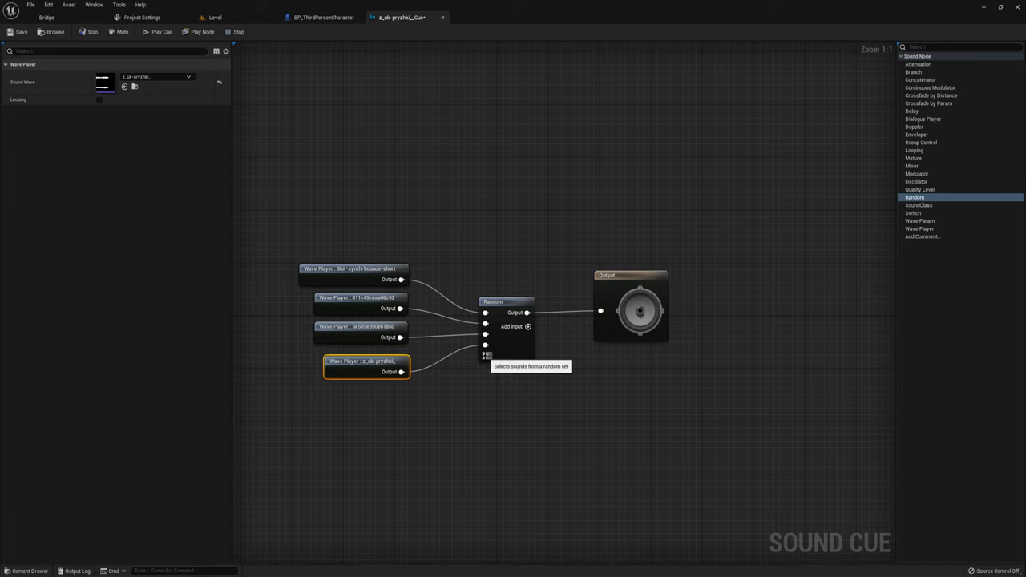
right_click(485, 356)
left_click(506, 392)
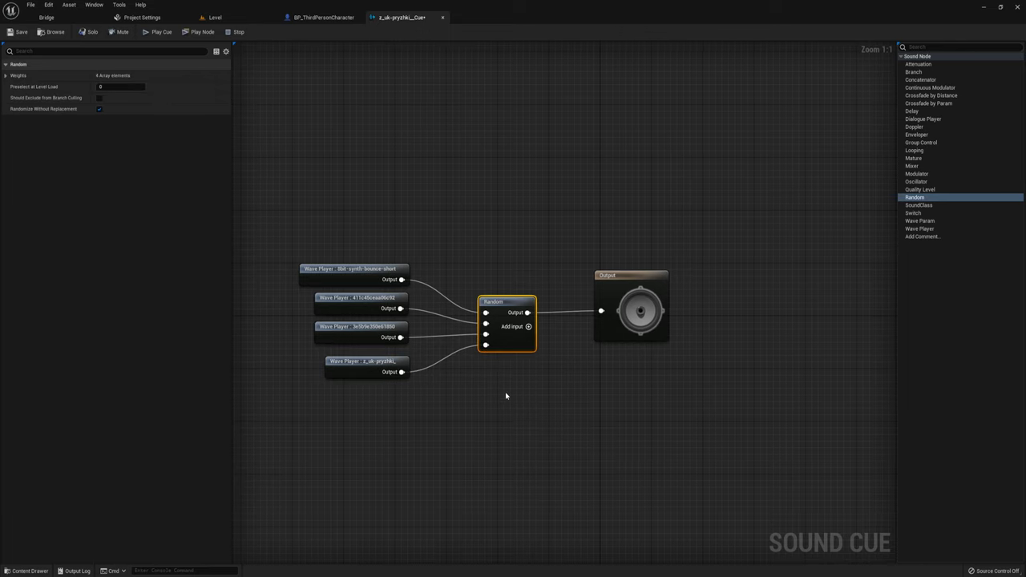
right_click_drag(545, 407, 560, 426)
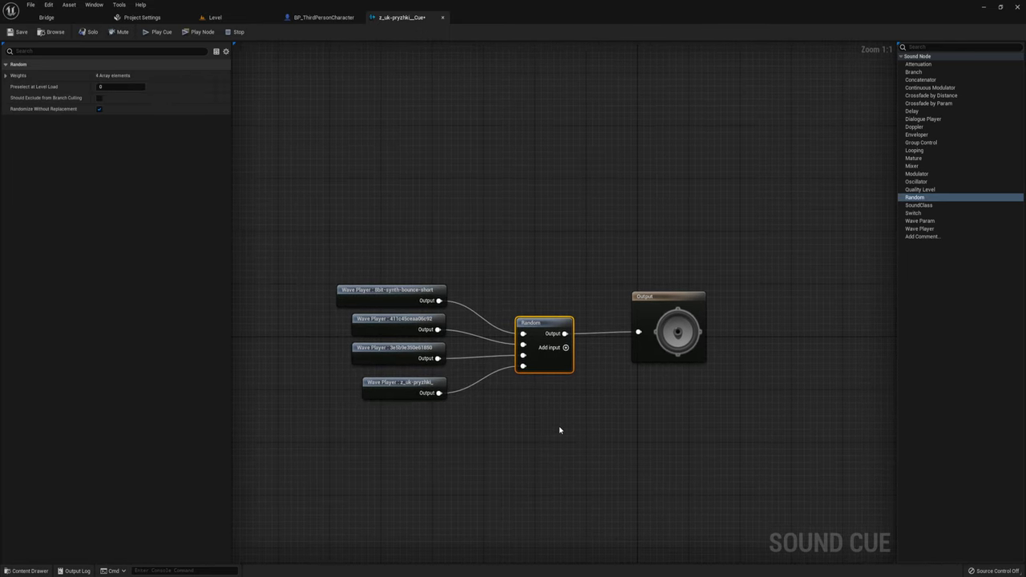
Step: Set the Sound Cue's Volume Multiplier to 0.5
left_click(674, 329)
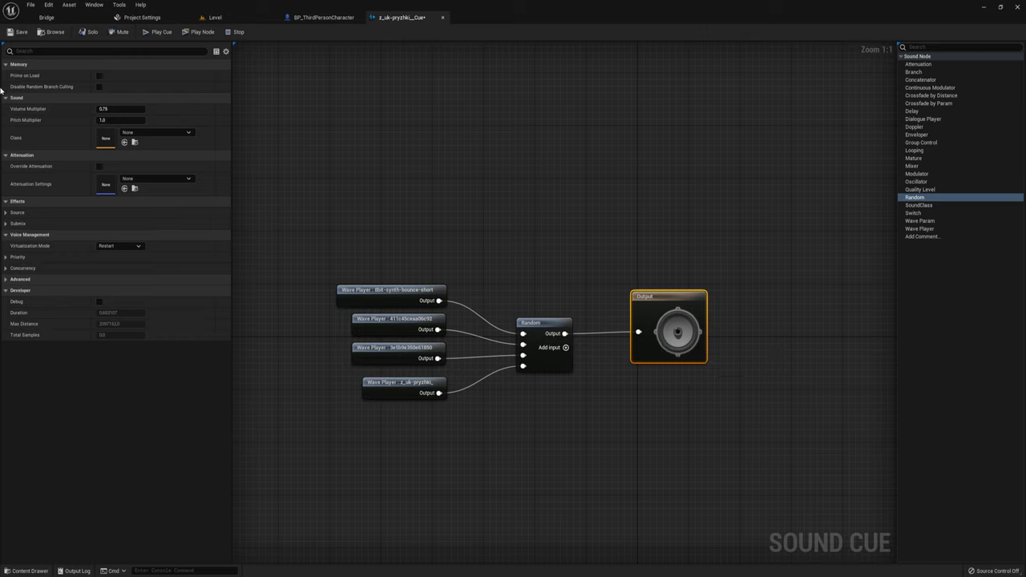
left_click(116, 109)
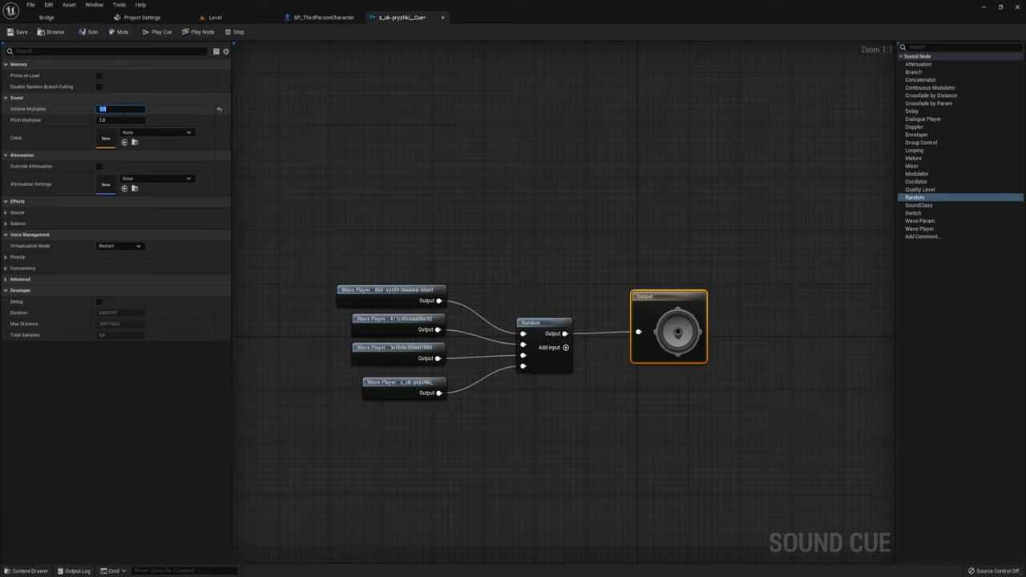
left_click_drag(593, 252, 759, 393)
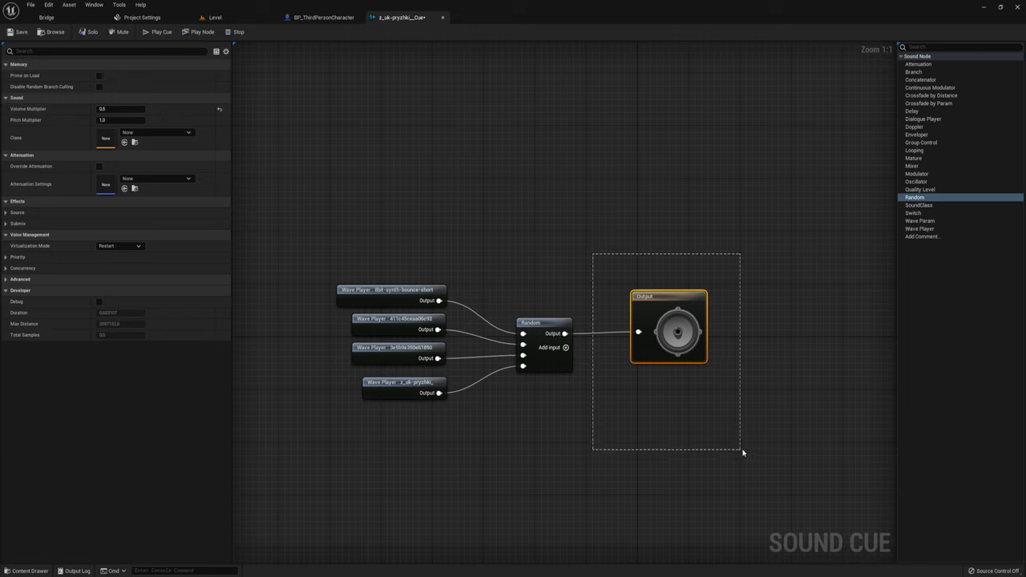
Step: Check the sounds on the first three Wave Player nodes, starting with 8bit-synth-bounce-short
left_click(394, 295)
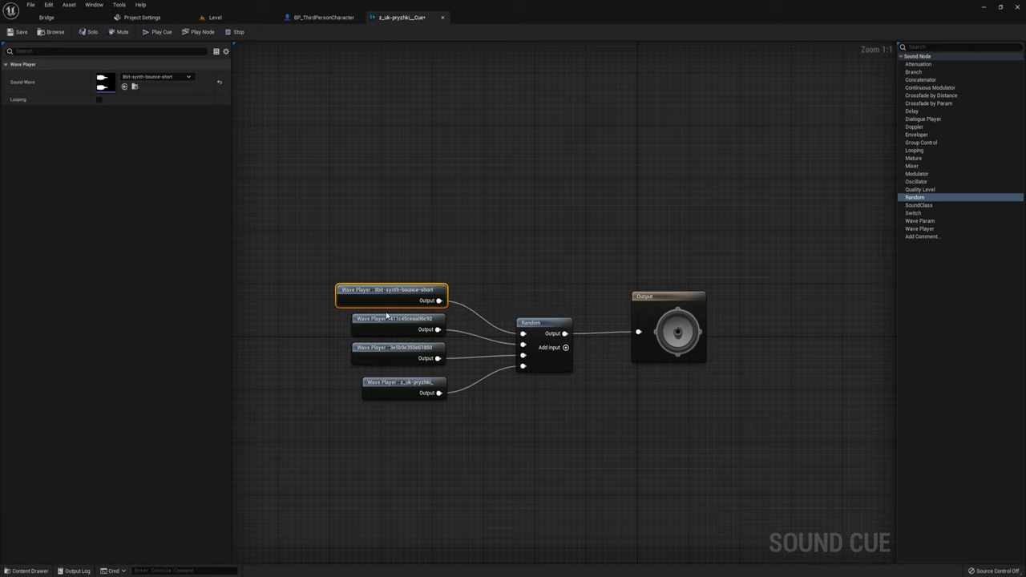
left_click(388, 319)
left_click(394, 347)
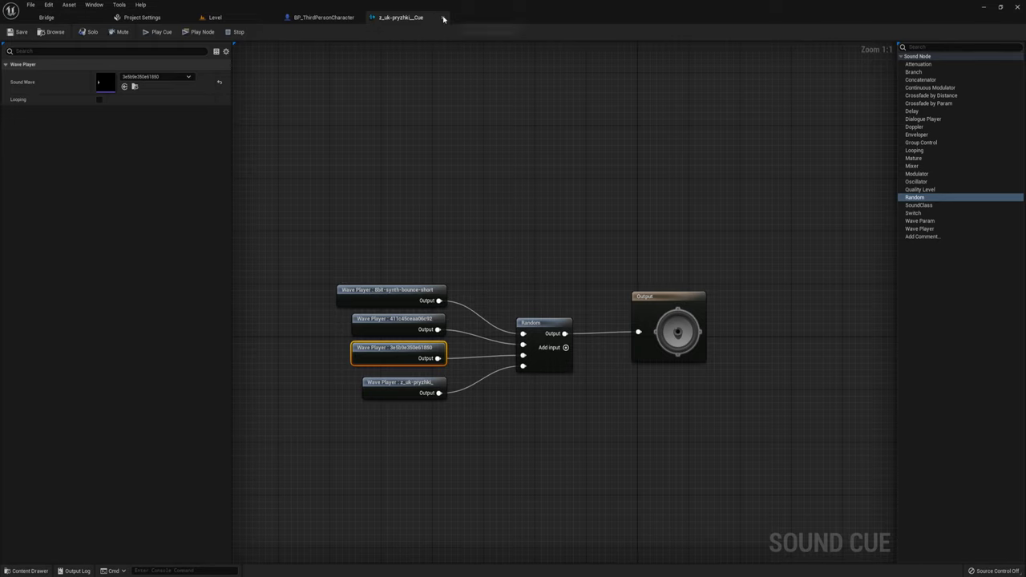
left_click(321, 17)
Step: Select z_uk-pryzhki_Cue, then pull a connection from Jump's execution output in BP_ThirdPersonCharacter's Event Graph
left_click(218, 18)
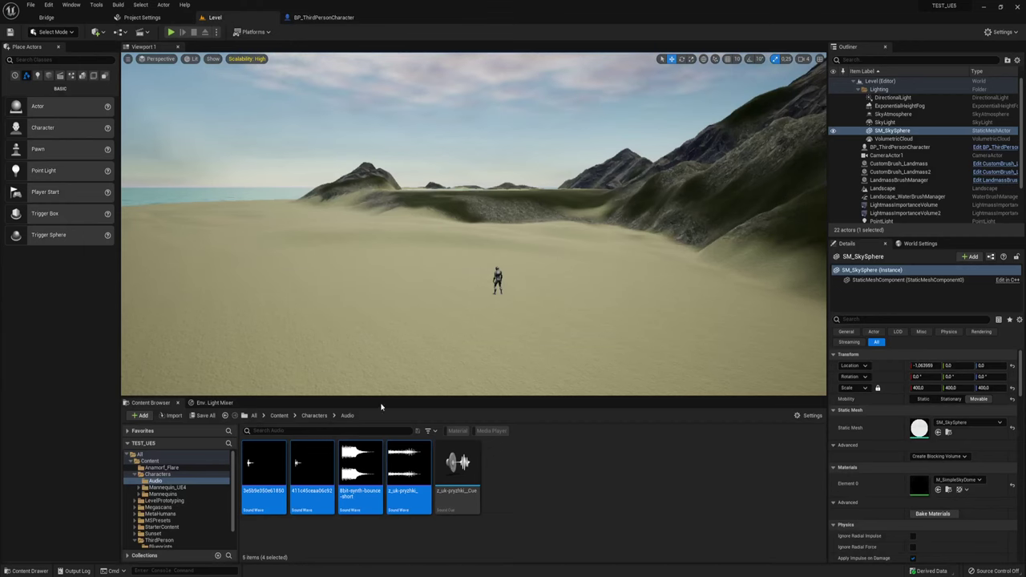
left_click(477, 480)
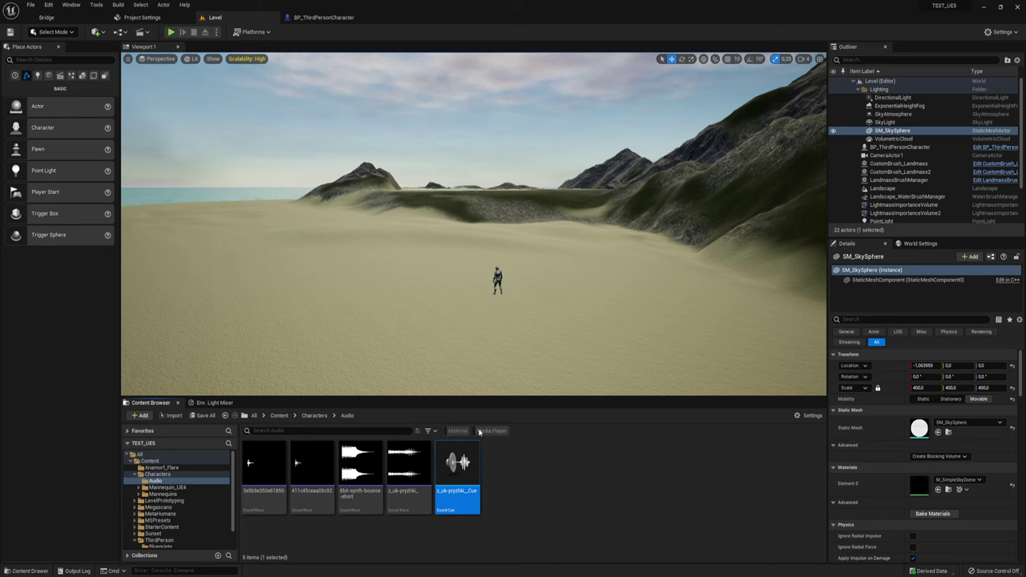
left_click(321, 17)
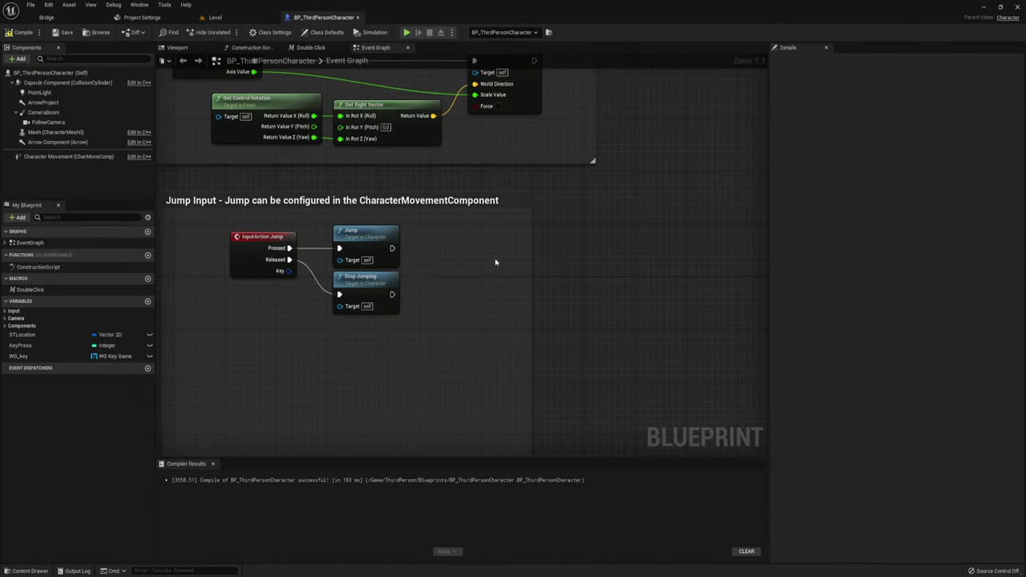
mouse_move(495, 258)
right_mouse_down()
mouse_move(557, 287)
mouse_move(545, 239)
right_mouse_up()
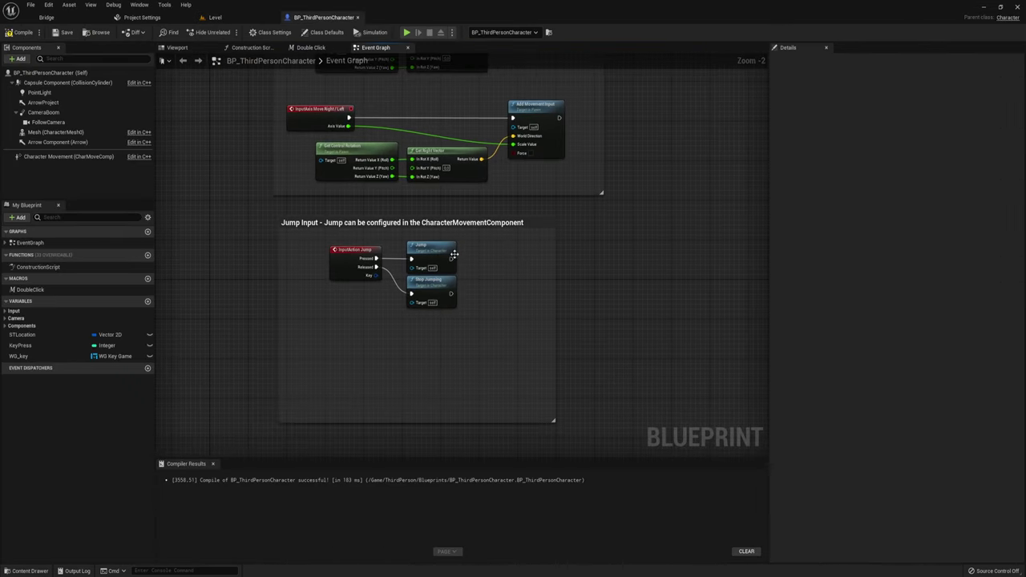
mouse_move(451, 258)
left_mouse_down()
mouse_move(469, 277)
mouse_move(503, 241)
left_mouse_up()
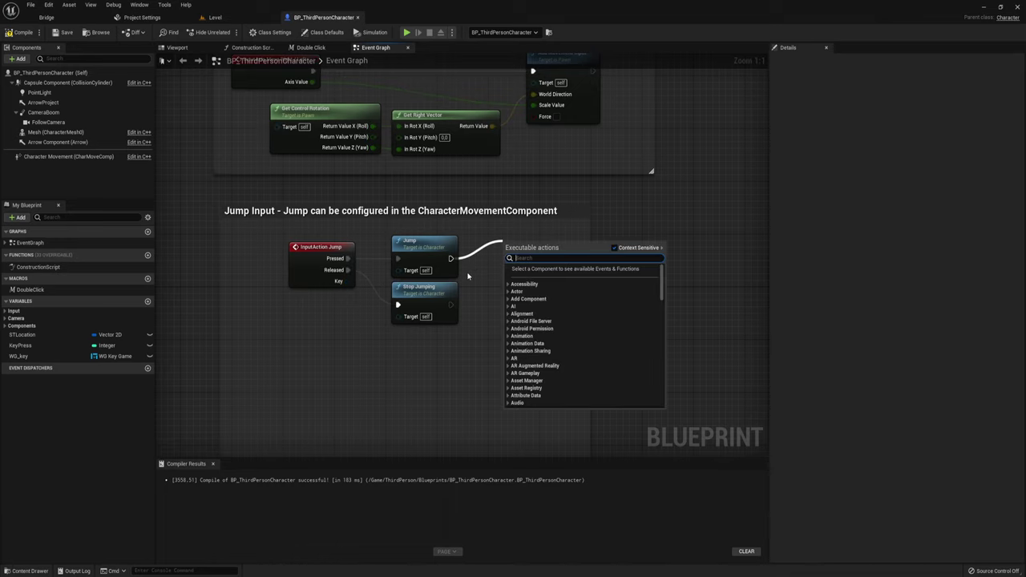
type("play")
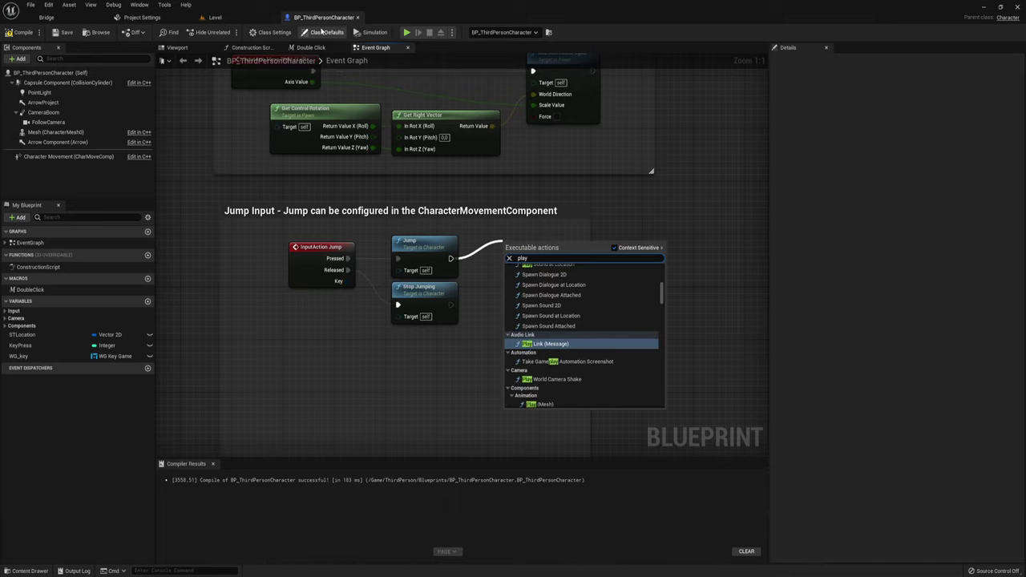
Step: Test-play the game, jumping twice with Space, then stop the preview
left_click(406, 32)
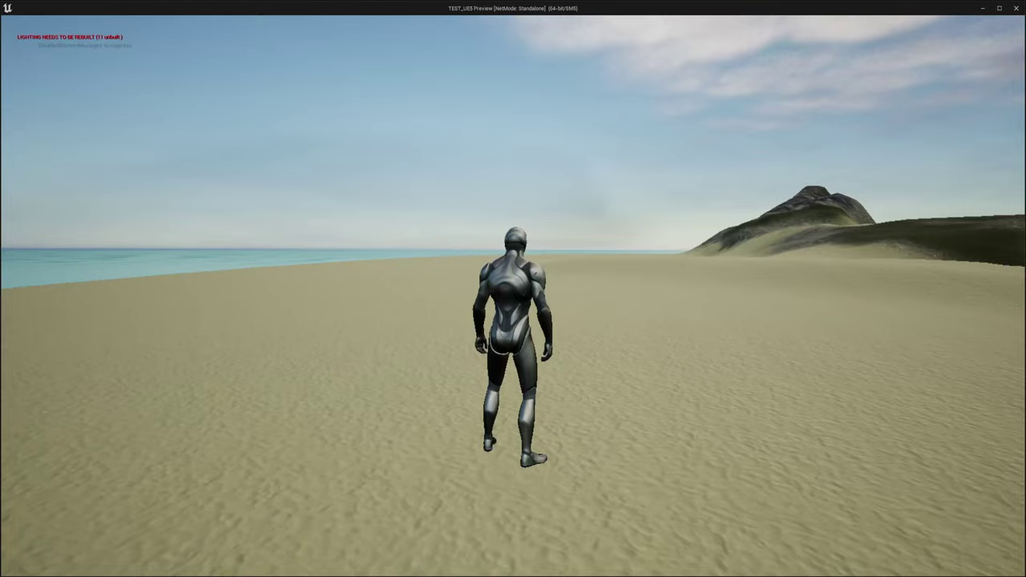
key("space")
key("space")
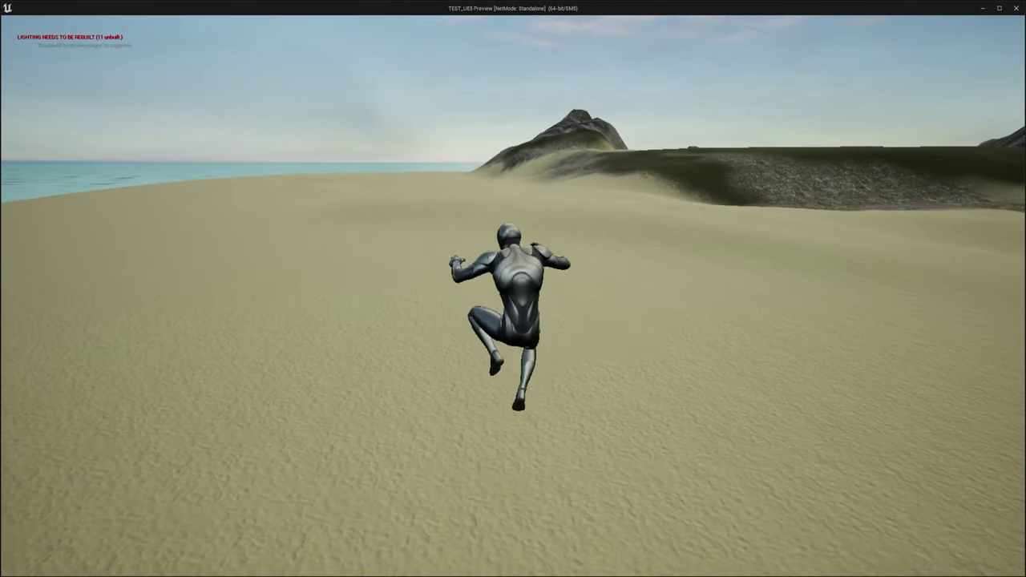
key("space")
key("Escape")
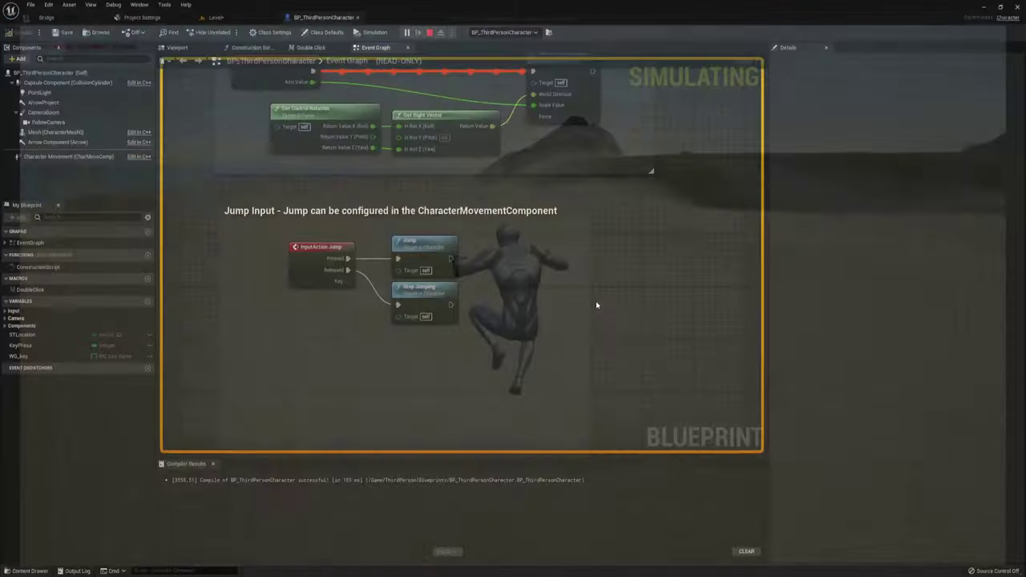
Step: Add a Play Sound 2D node after Jump, searching 'play so'
left_click_drag(450, 259, 479, 248)
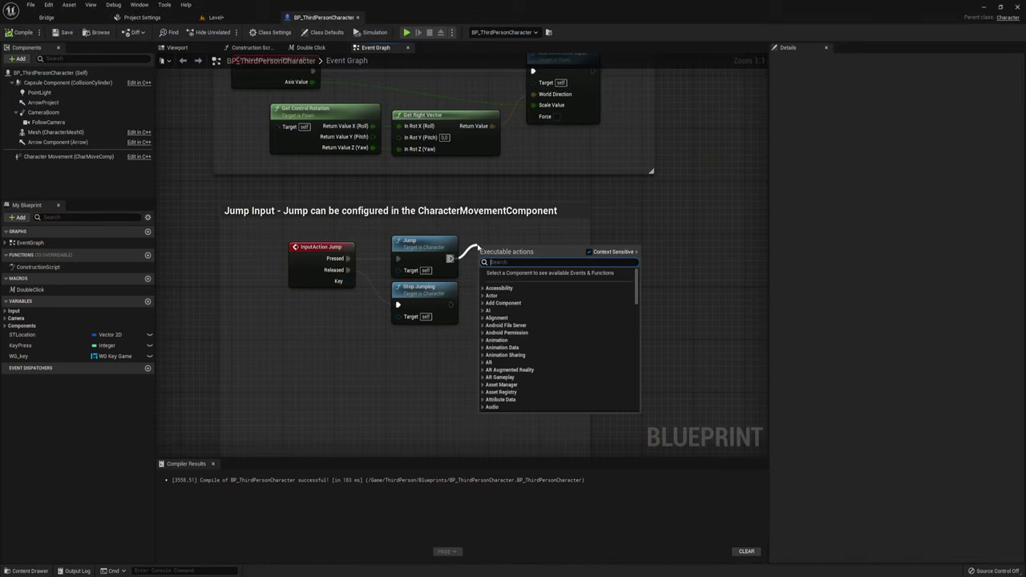
type("pla")
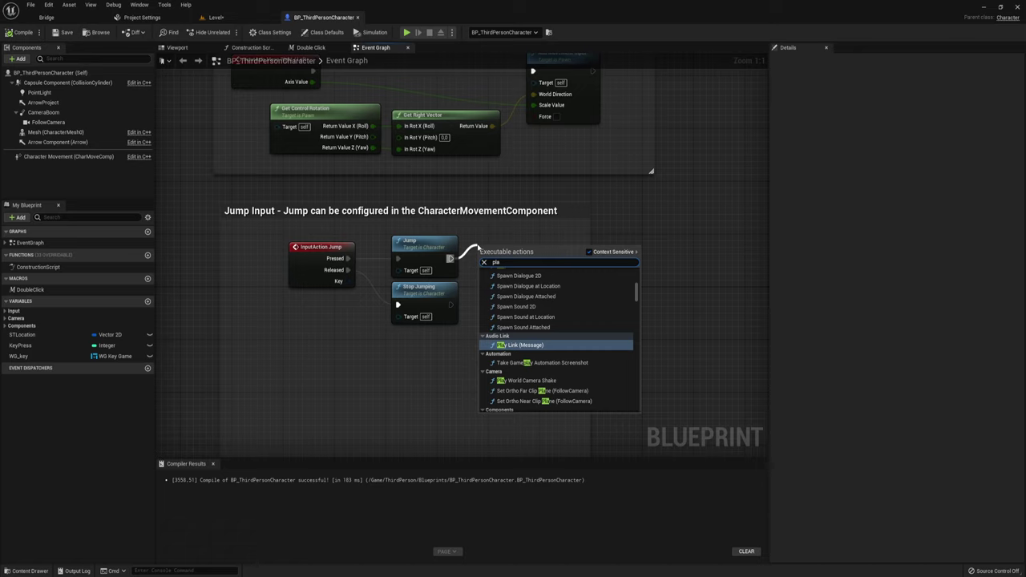
type("y")
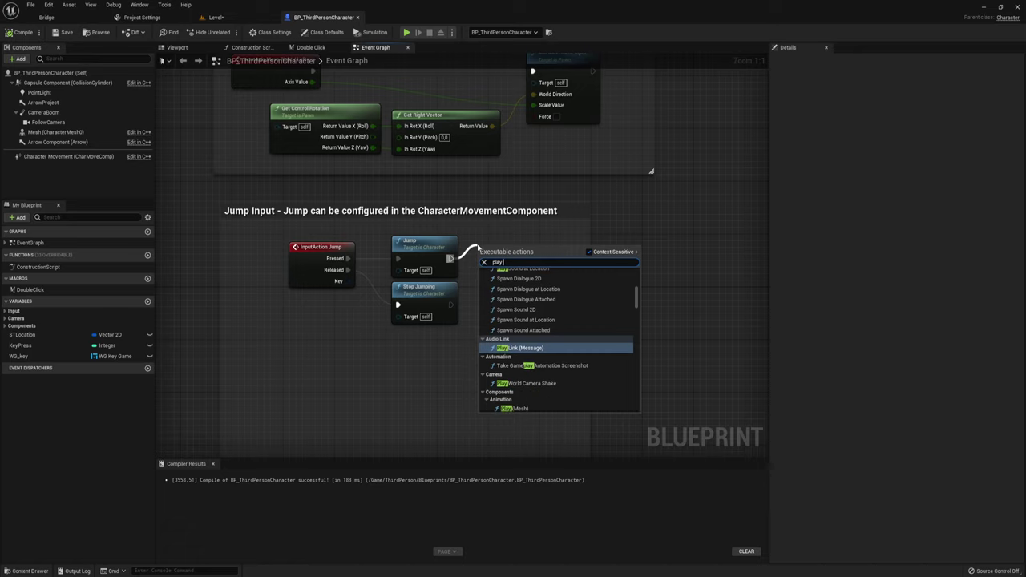
type(" so")
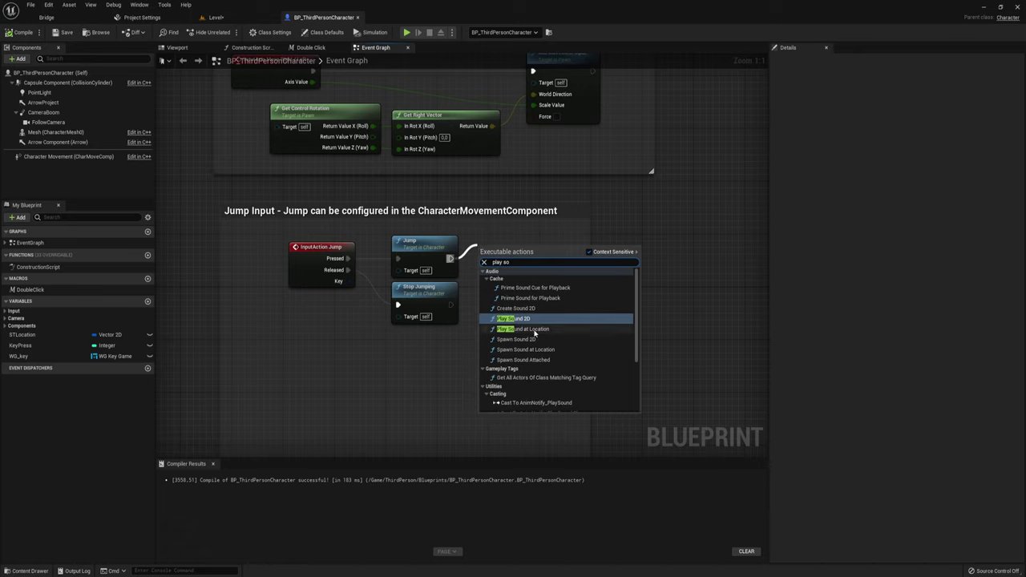
left_click(521, 318)
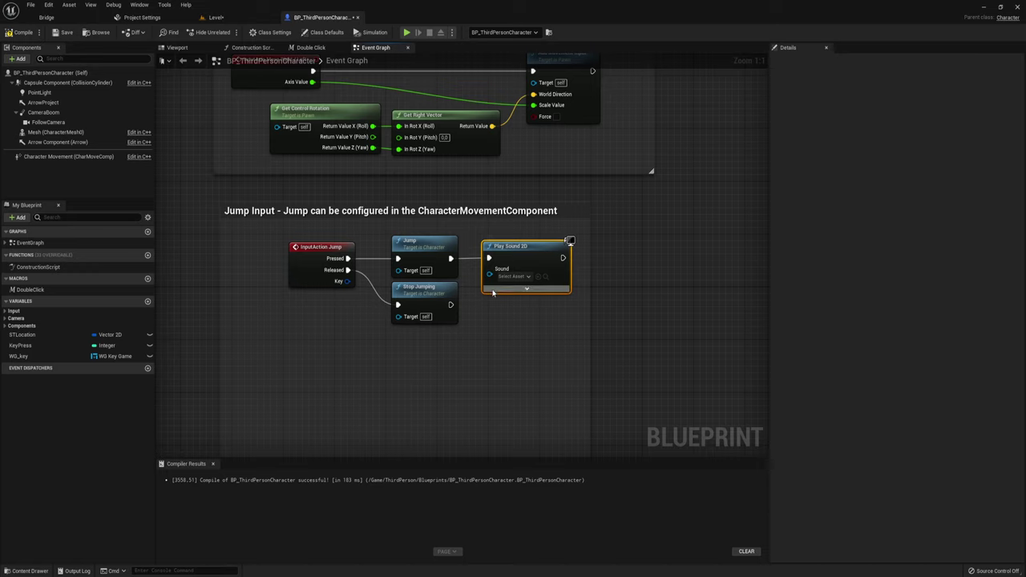
Step: Set the Play Sound 2D node's Sound to the z_uk-pryzhki cue, filtering the asset list by 'cue'
left_click(521, 276)
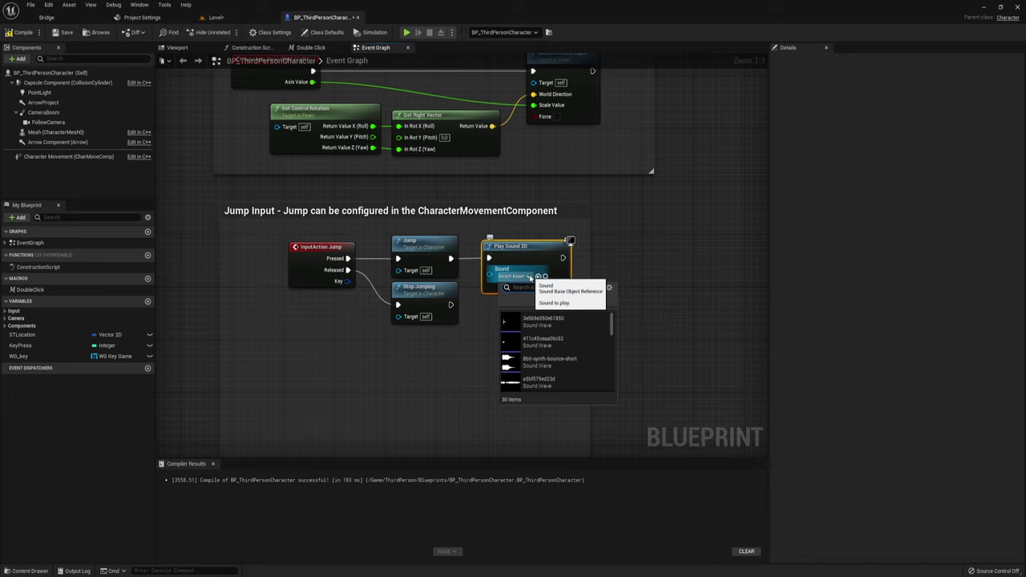
mouse_move(523, 254)
left_mouse_down()
mouse_move(646, 253)
mouse_move(519, 258)
left_mouse_up()
left_click(517, 275)
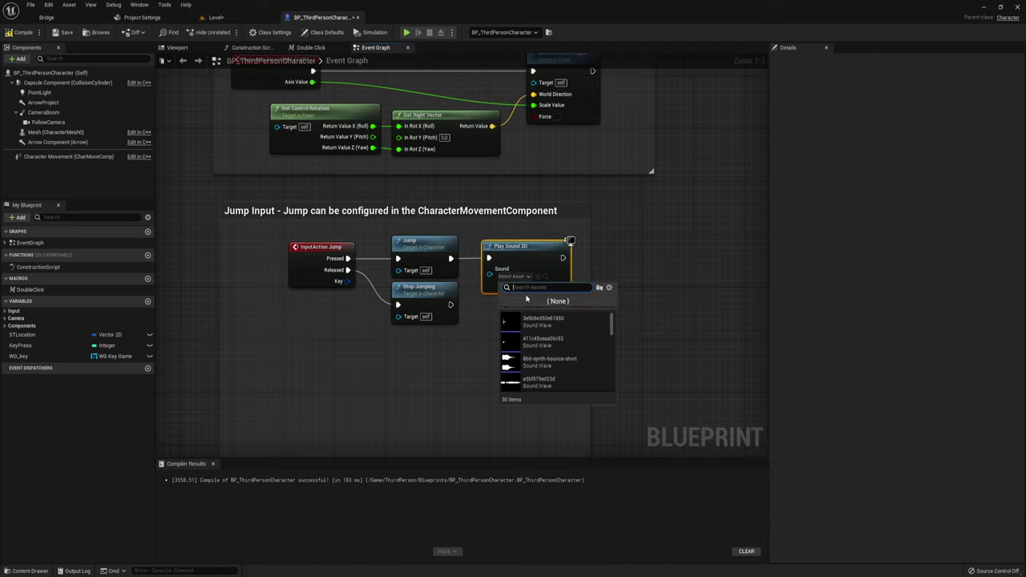
scroll(539, 353, "down", 2)
scroll(544, 368, "down", 2)
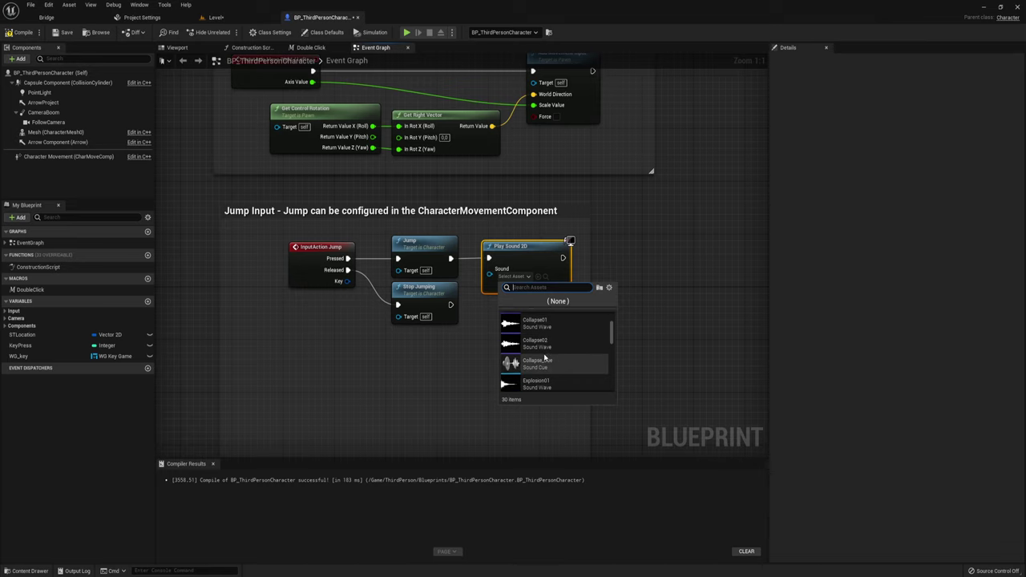
scroll(544, 358, "up", 2)
scroll(546, 358, "up", 1)
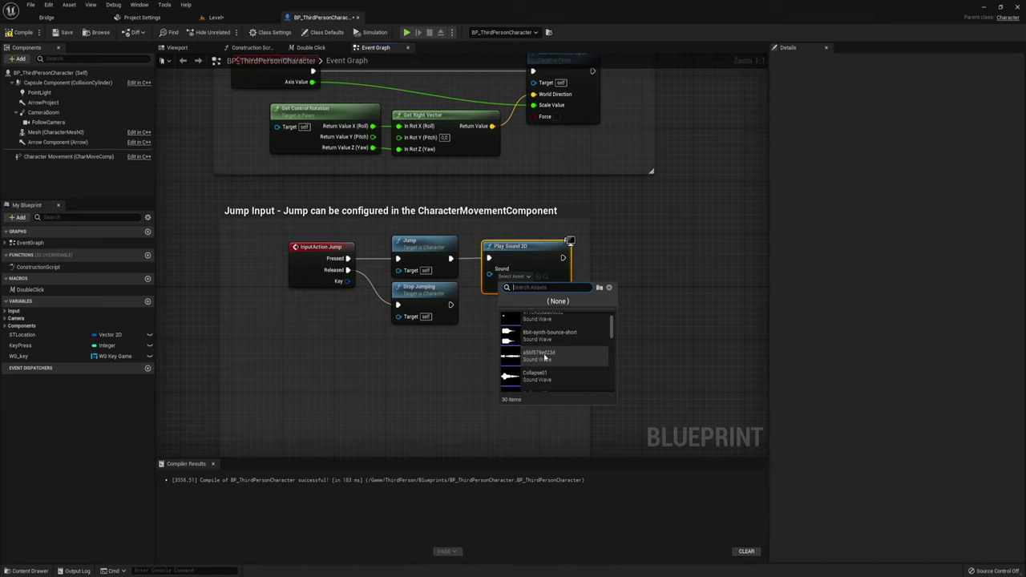
type("cue")
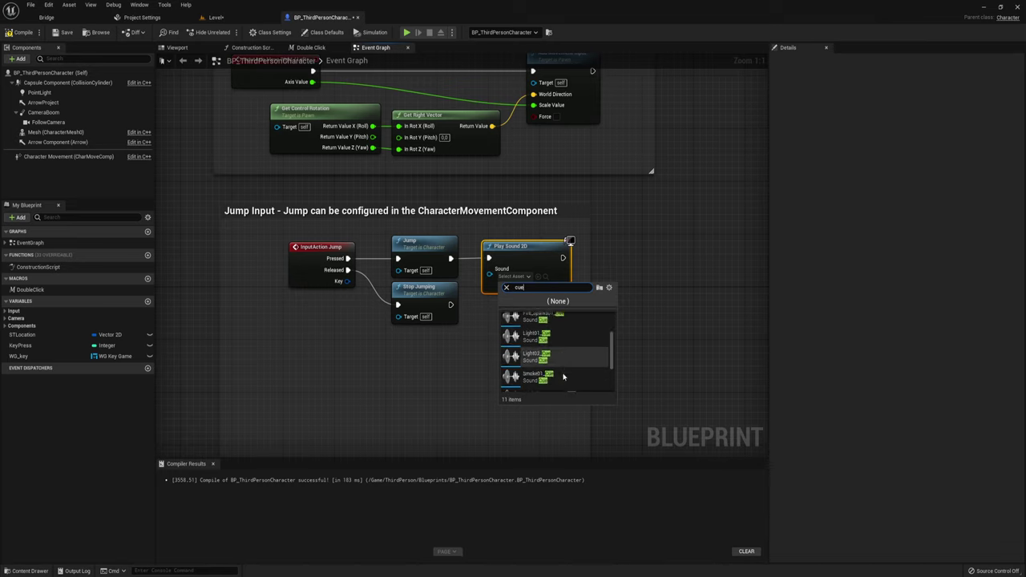
scroll(553, 367, "down", 4)
left_click(552, 382)
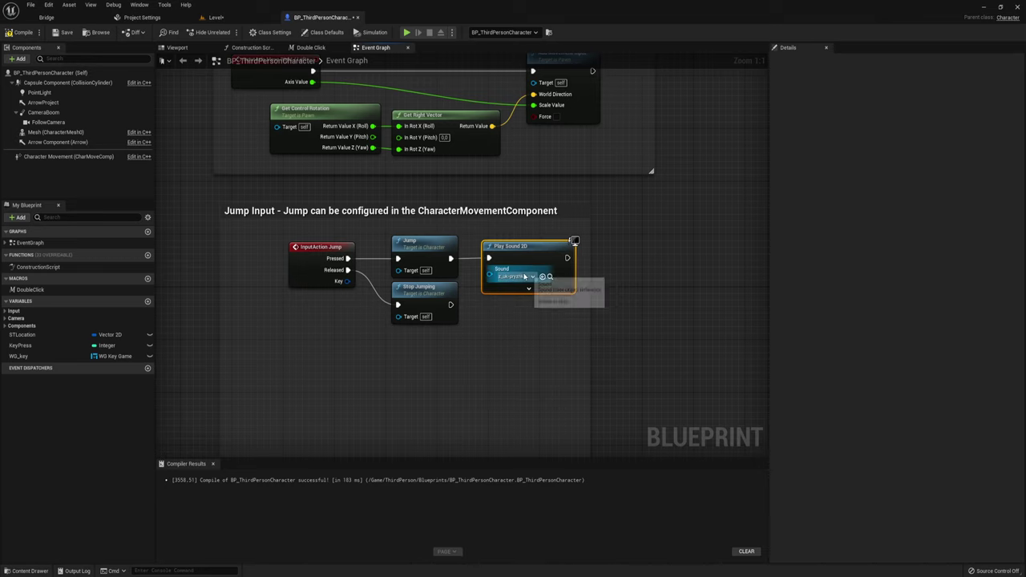
Step: Move Play Sound 2D below, then add a Play Sound at Location node after Jump
right_click_drag(514, 243, 443, 238)
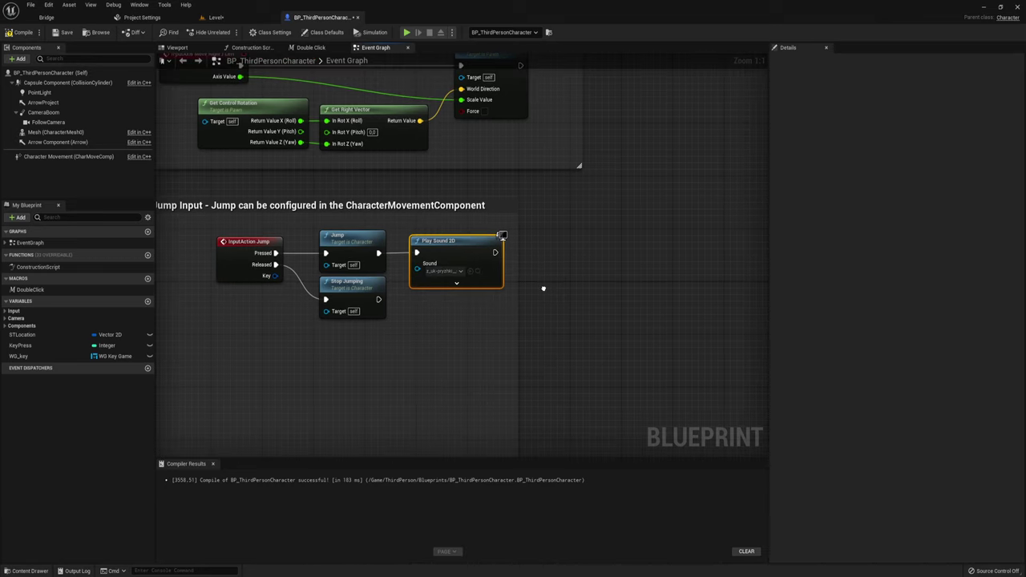
left_click_drag(467, 248, 483, 316)
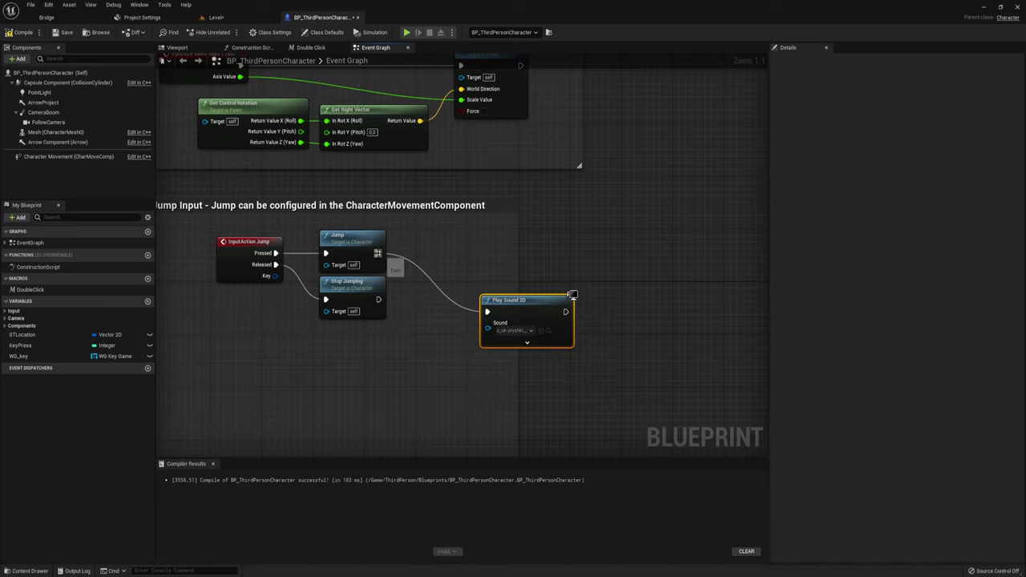
left_click_drag(379, 253, 447, 255)
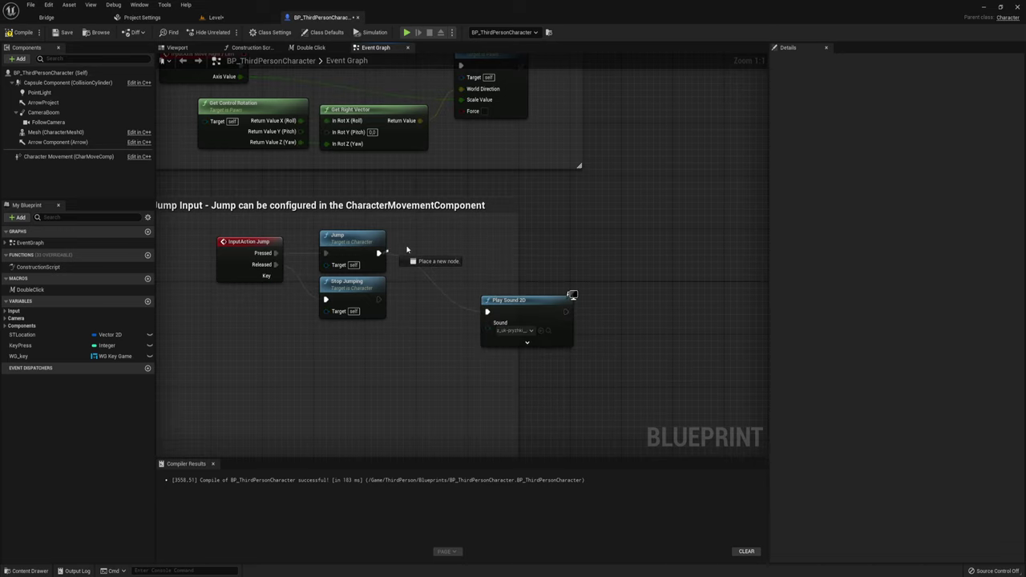
left_click_drag(381, 257, 390, 251)
type("playt")
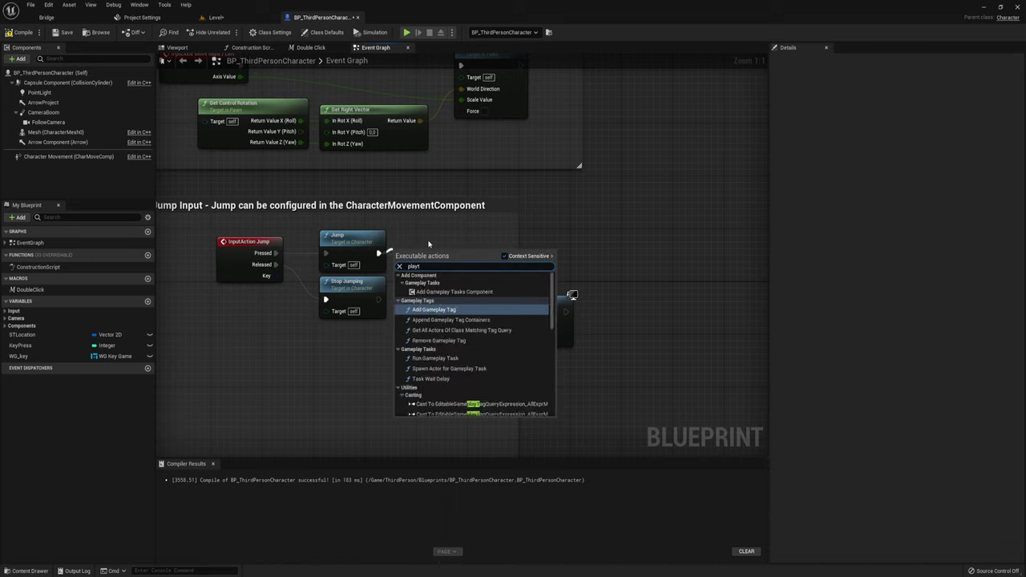
key("BackSpace")
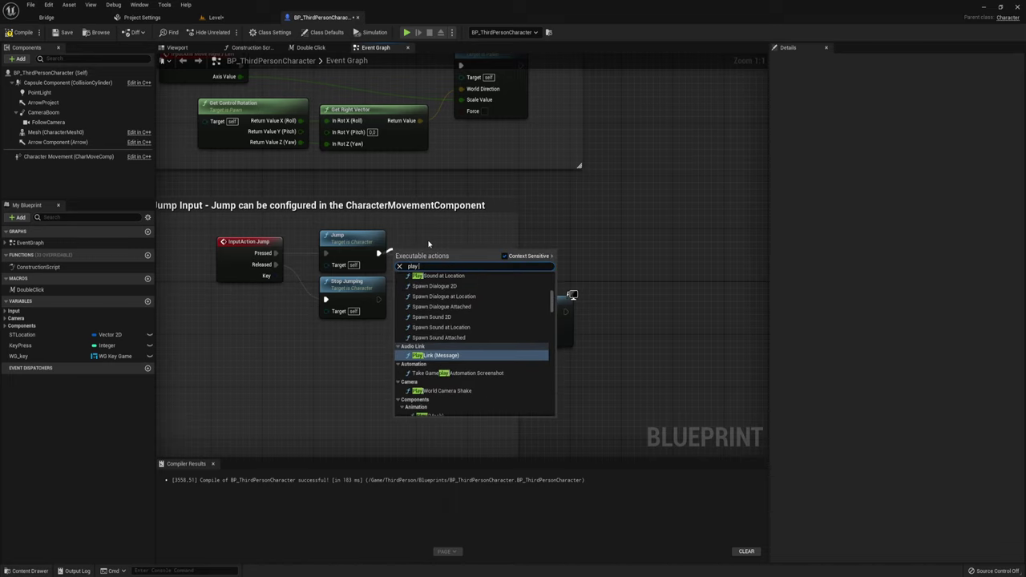
type("so")
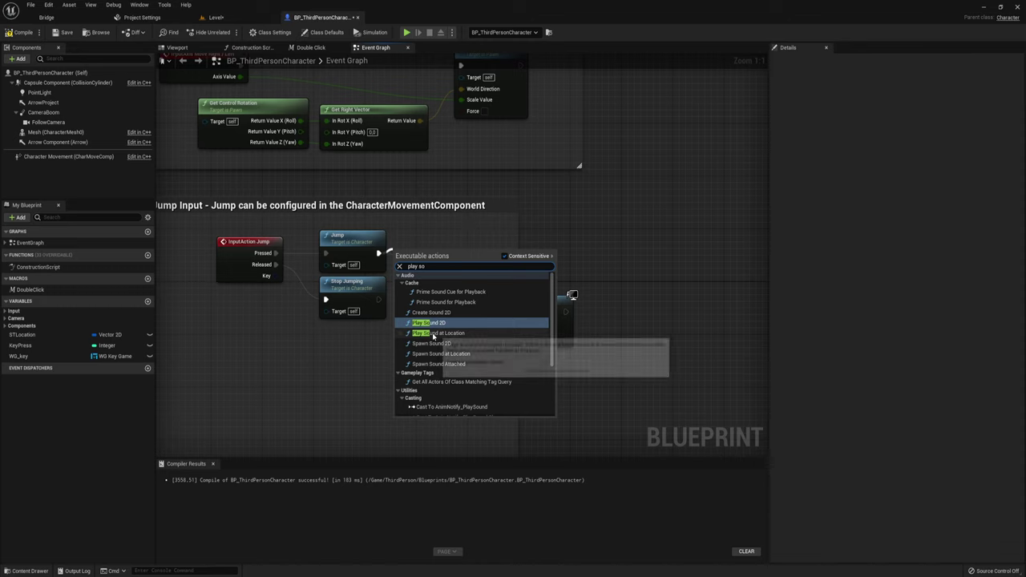
left_click(439, 332)
Step: Move Play Sound at Location up and delete the old Play Sound 2D node
left_click_drag(440, 261, 472, 235)
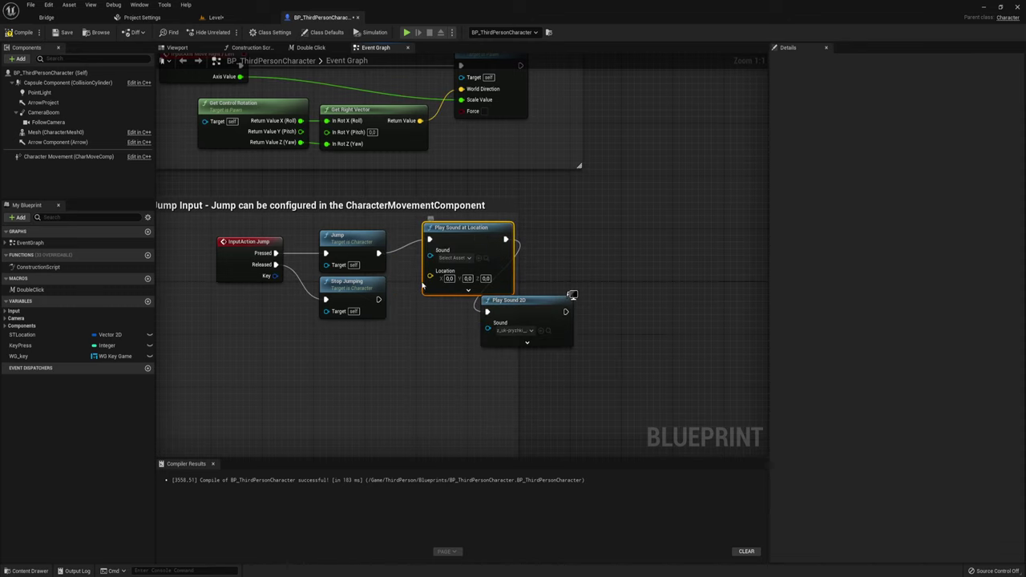
left_click(501, 302)
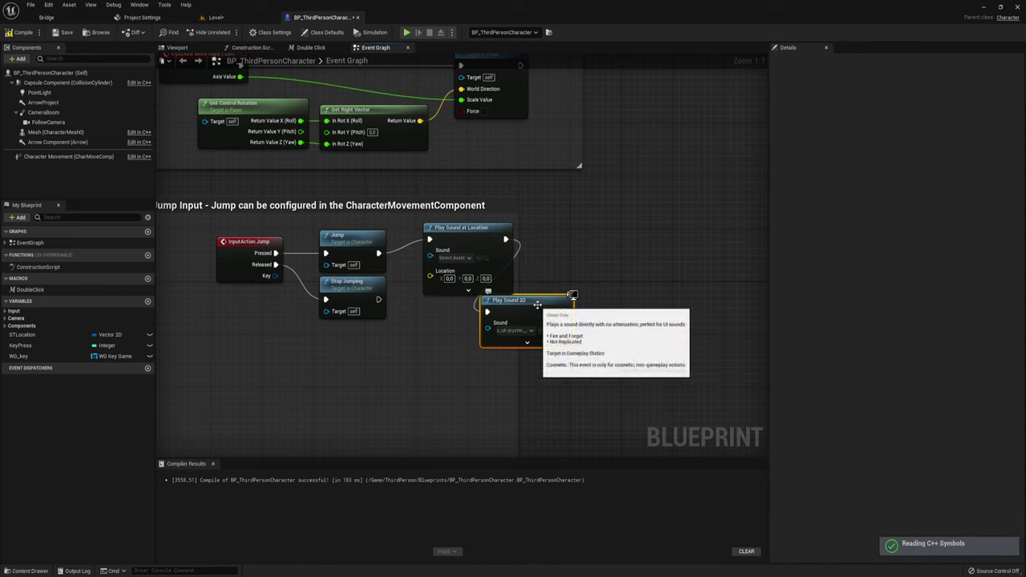
left_click_drag(535, 306, 591, 332)
key("Delete")
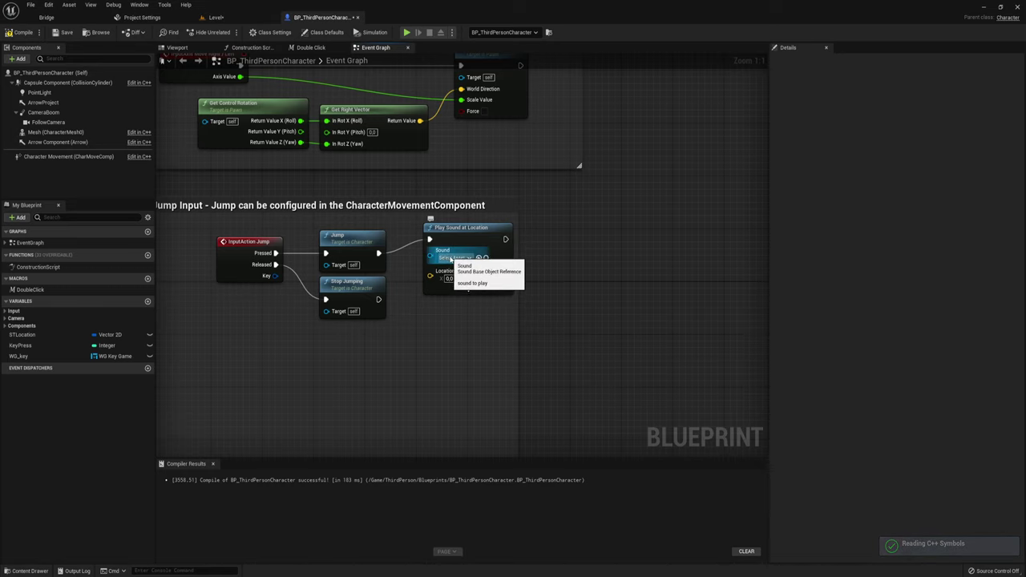
Step: Set Play Sound at Location's Sound to z_uk-pryzhki_Cue
left_click(455, 257)
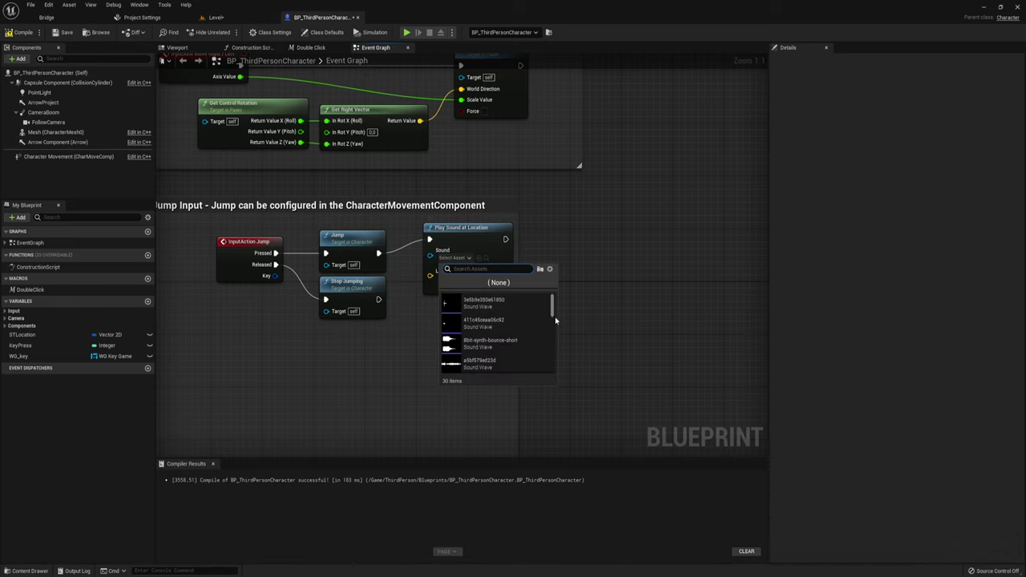
scroll(481, 337, "down", 5)
left_click(479, 363)
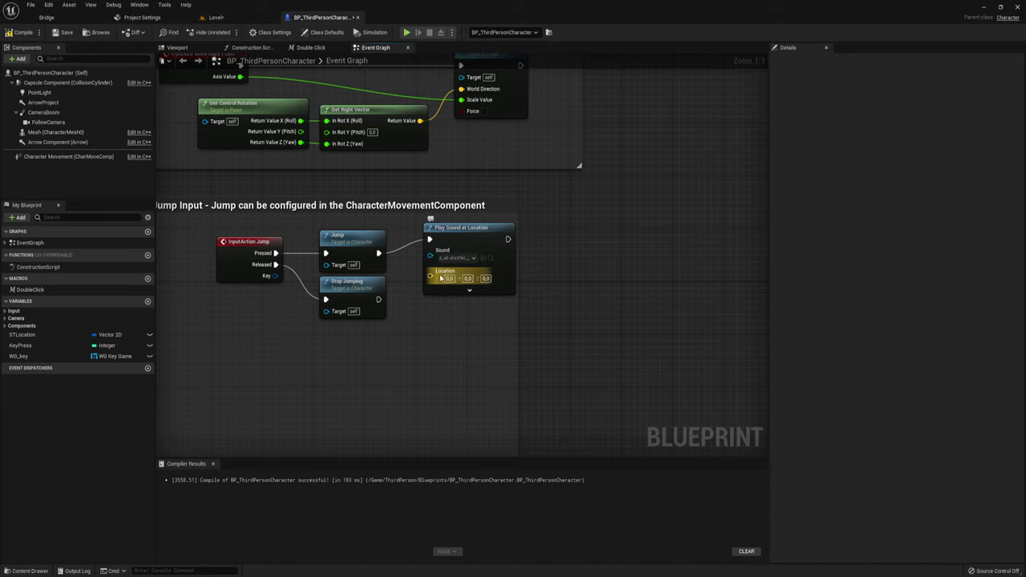
Step: Feed Location from a Get Actor Location node found by searching 'act', placed beside the sound node
left_click_drag(429, 275, 362, 368)
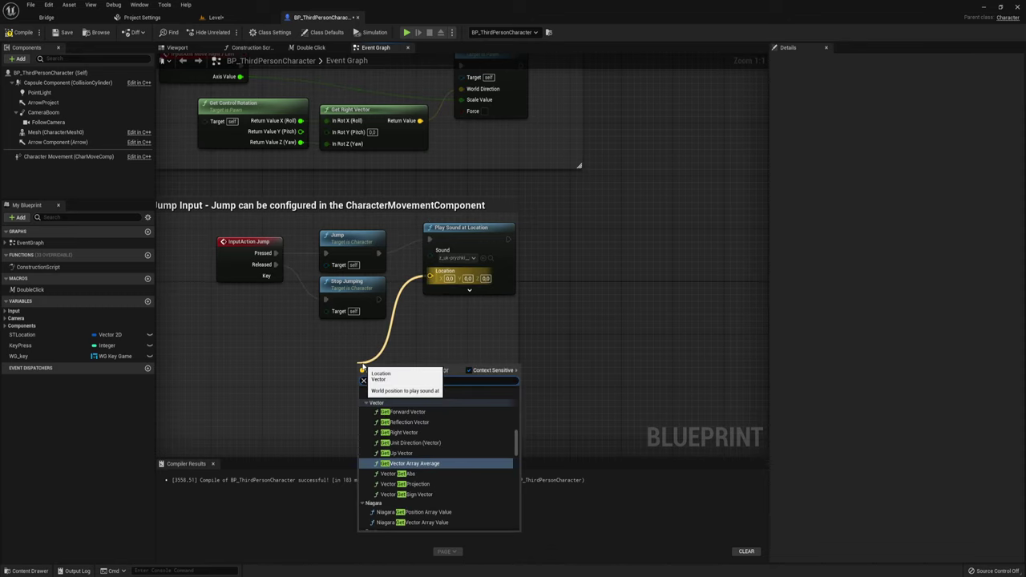
type("pla")
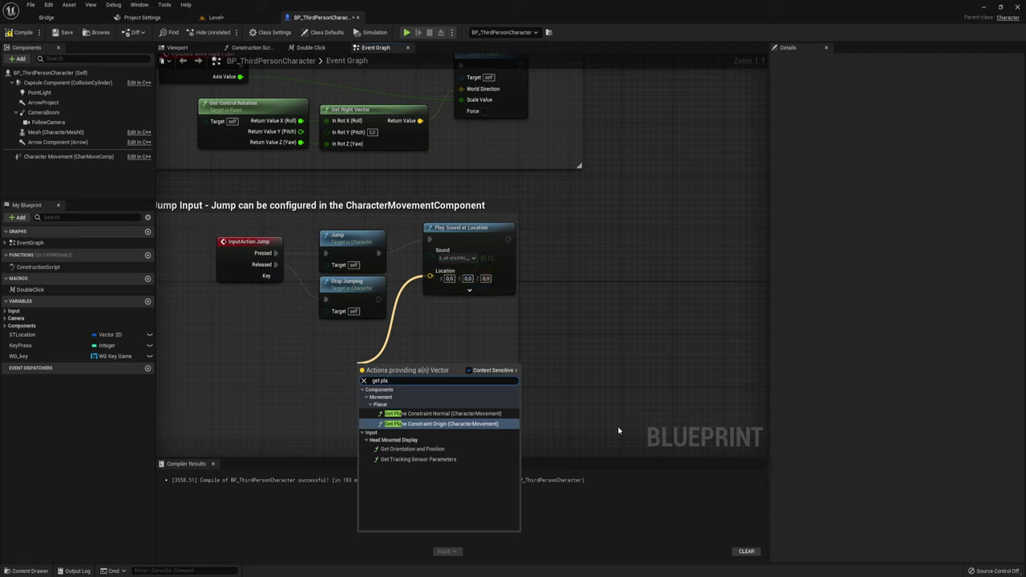
key("BackSpace")
key("BackSpace")
key("BackSpace")
type("ac")
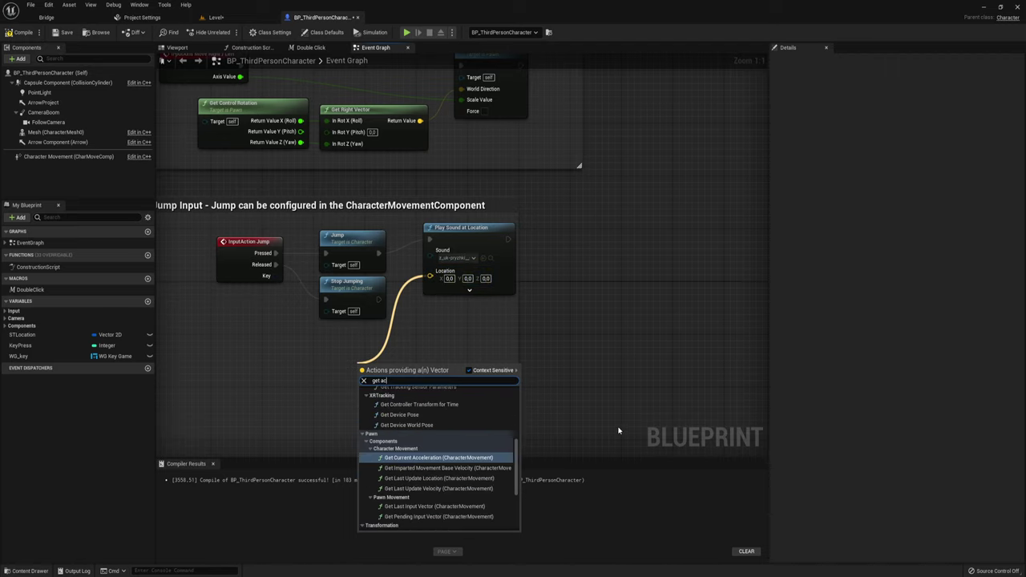
type("t")
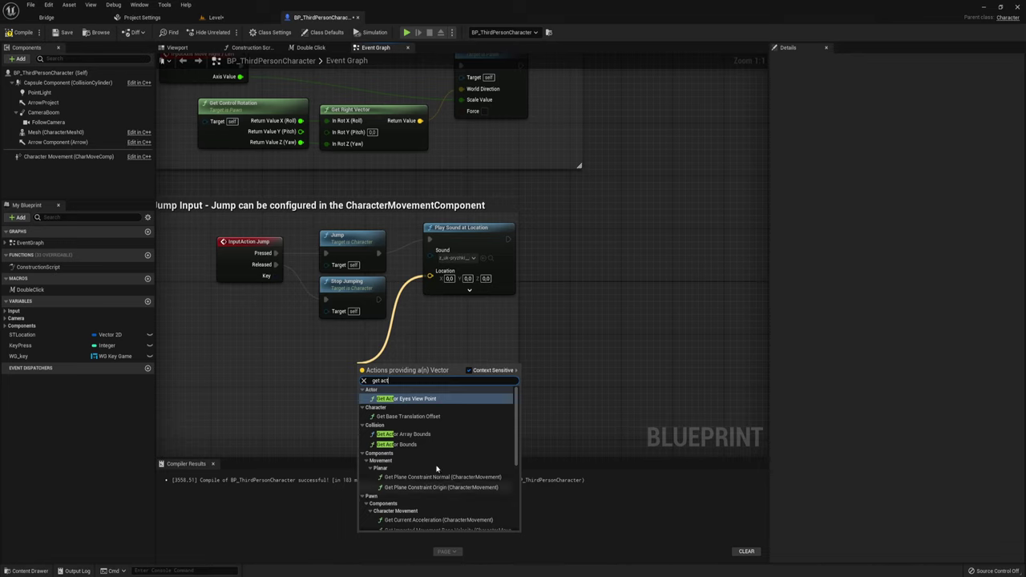
scroll(437, 469, "down", 2)
scroll(437, 469, "down", 2)
left_click(393, 493)
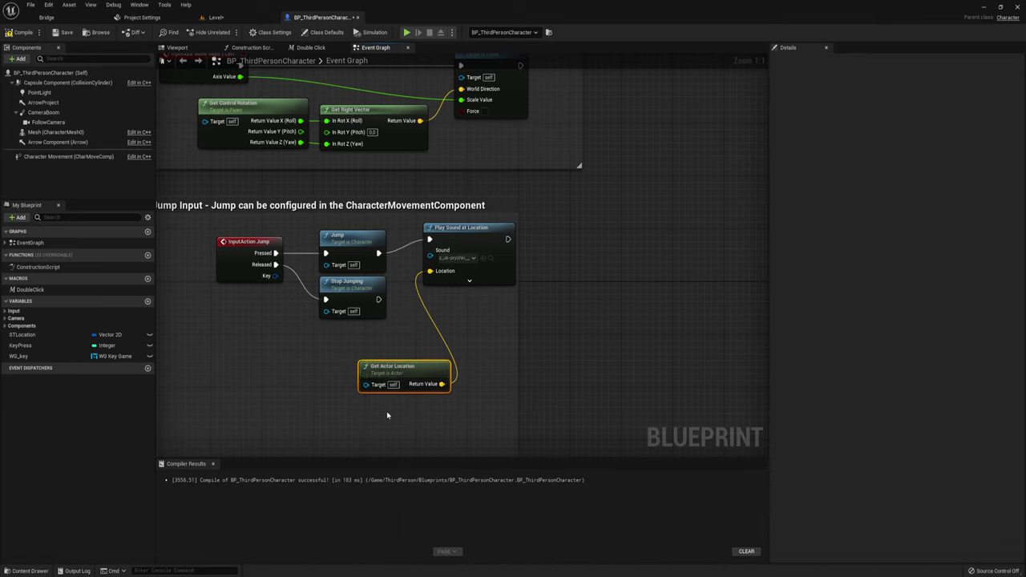
left_click_drag(416, 366, 364, 332)
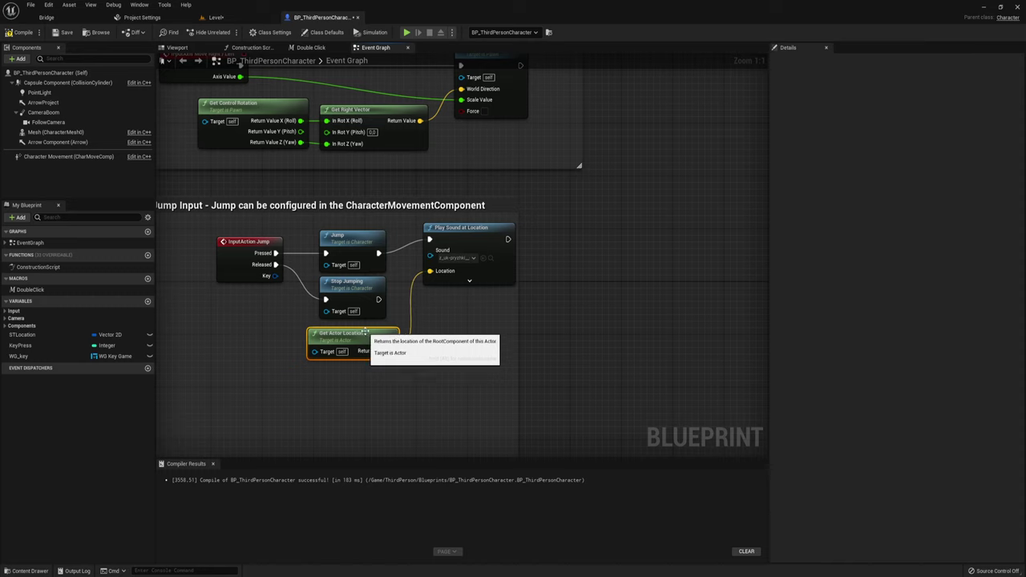
left_click_drag(407, 221, 550, 394)
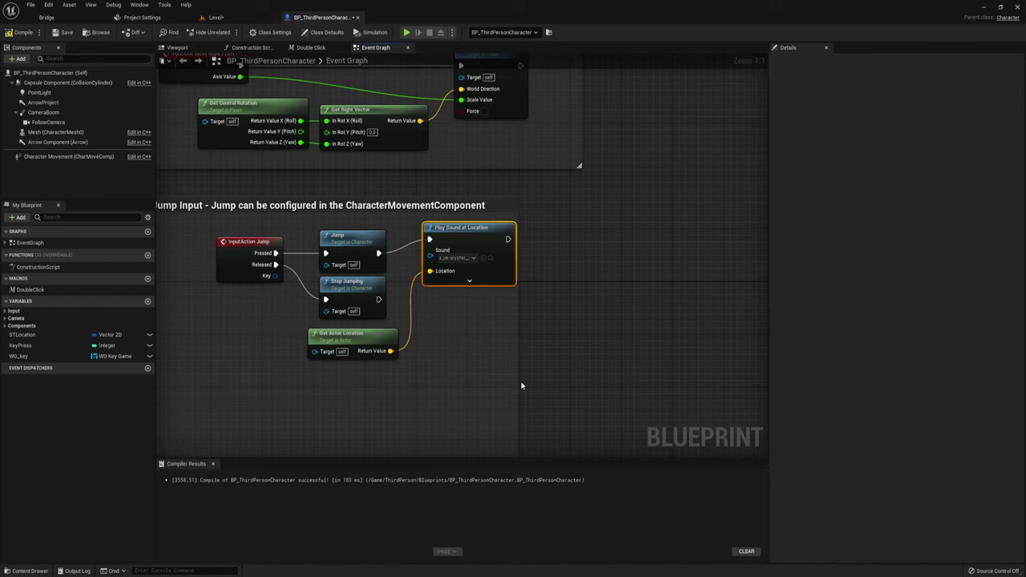
Step: Compile BP_ThirdPersonCharacter, then playtest running forward and jumping five times before stopping
left_click(19, 32)
left_click(407, 36)
key("w")
key("space")
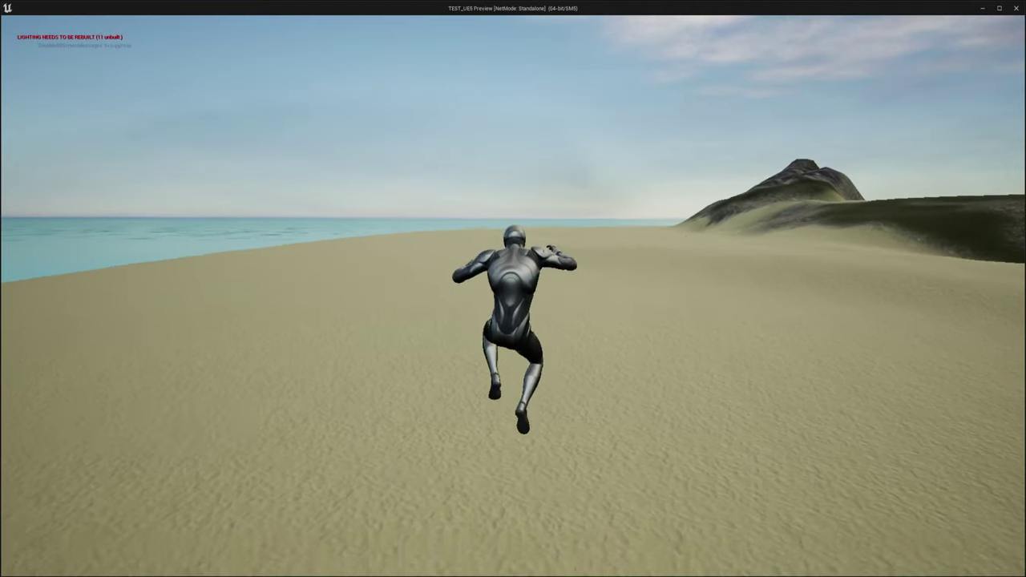
key("space")
key("space")
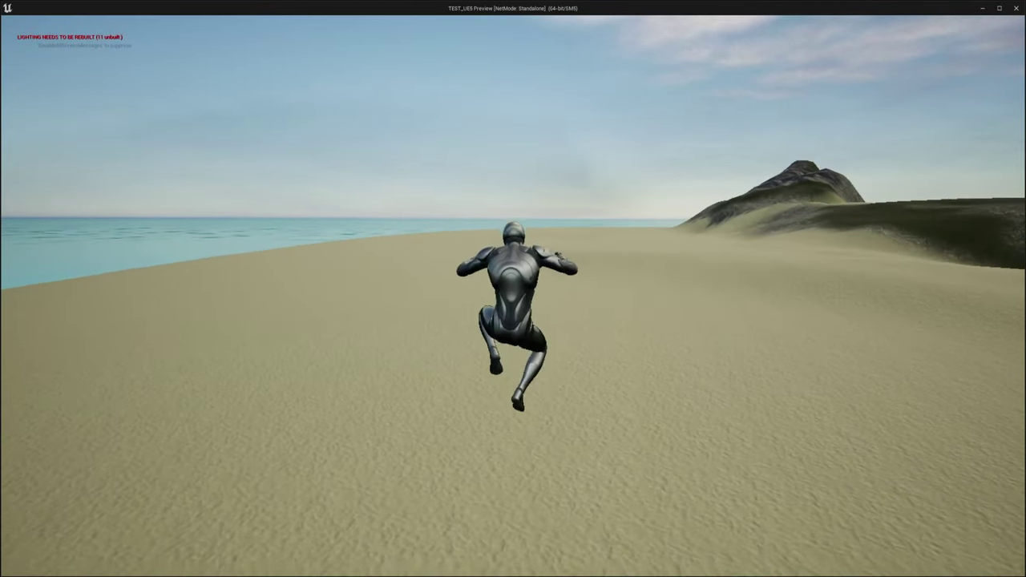
key("space")
key("space")
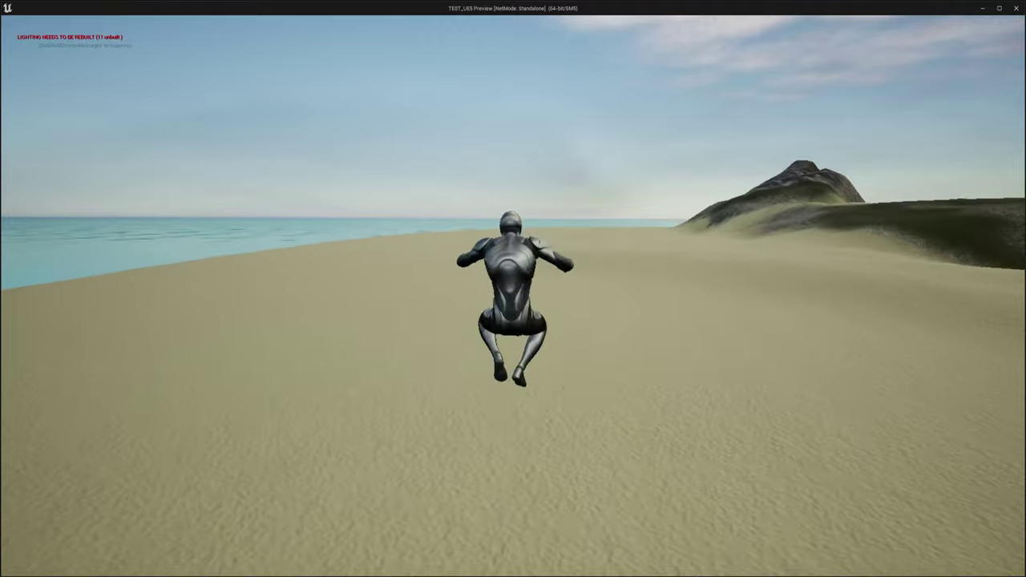
key("space")
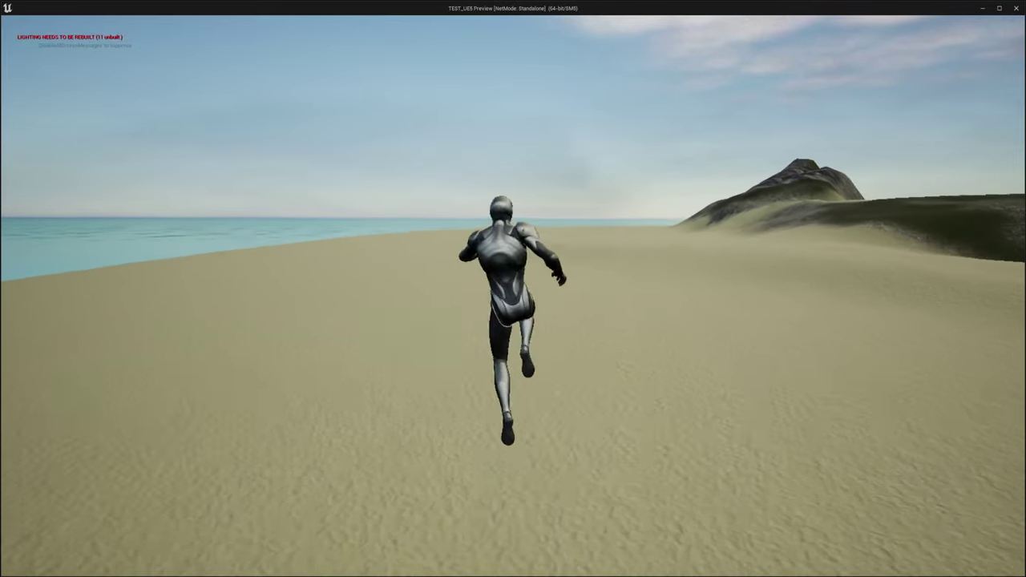
key("space")
key("space")
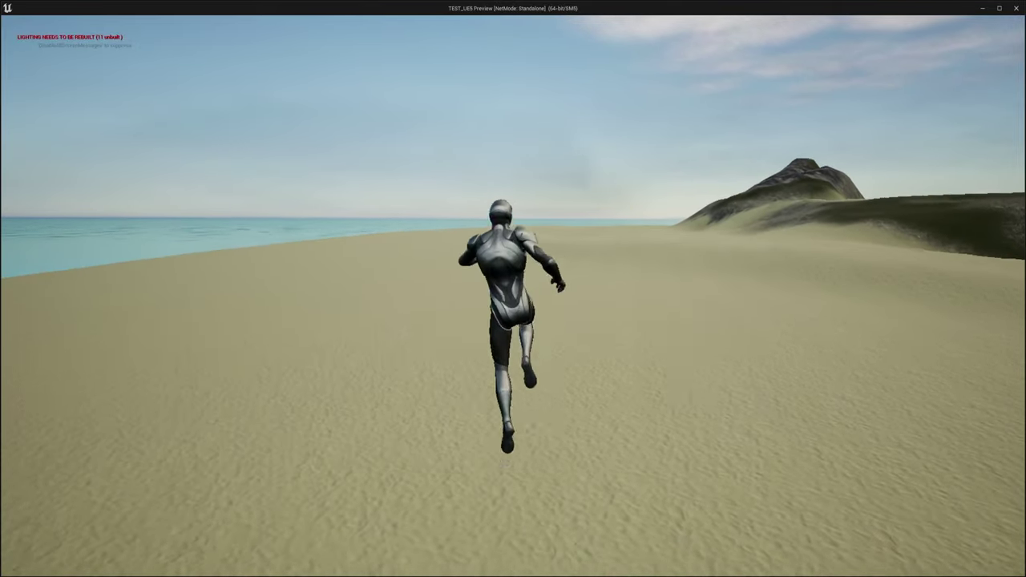
key("Escape")
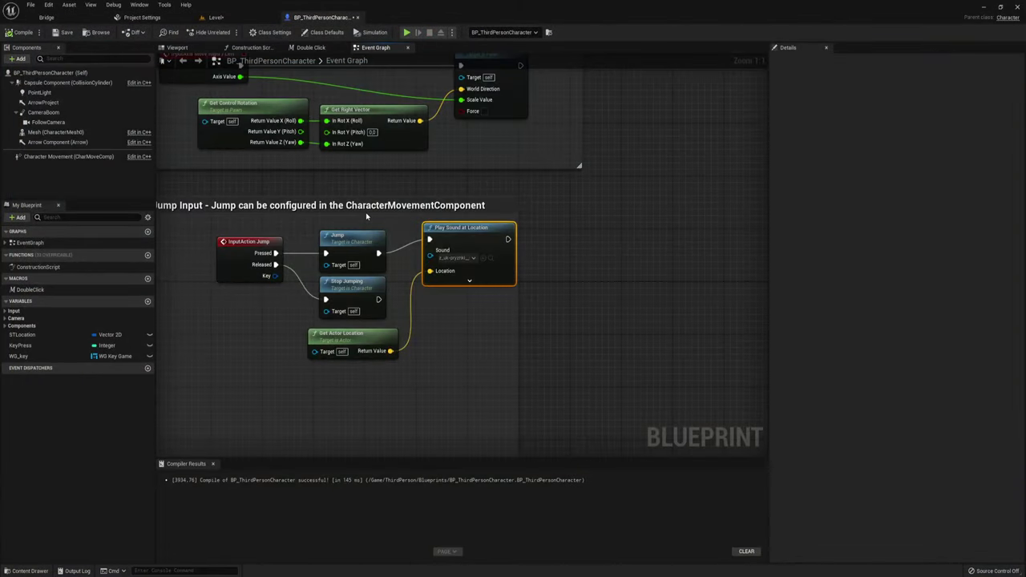
Step: Nudge the Play Sound at Location node down slightly and return to the beach level editor
mouse_move(360, 253)
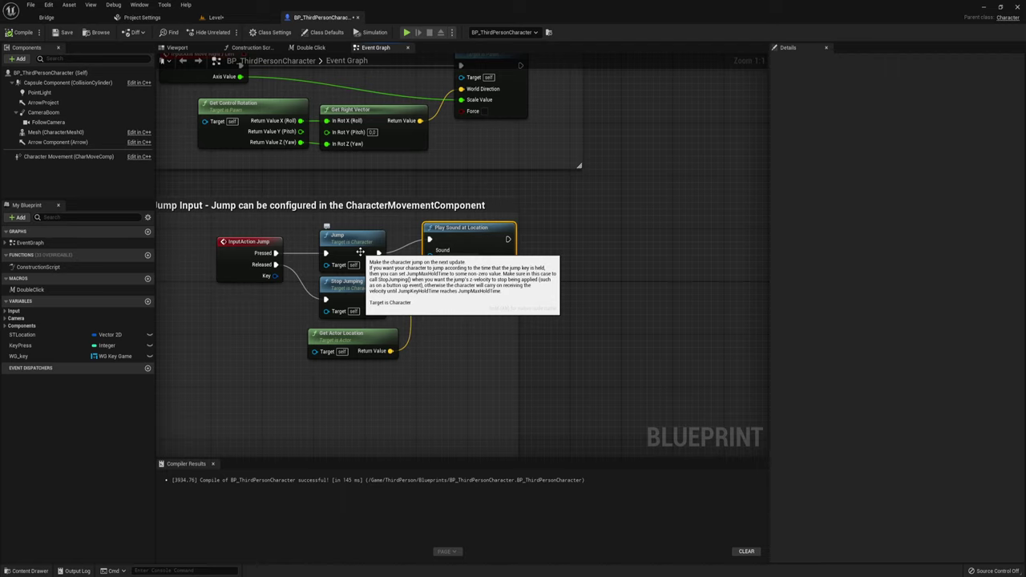
left_click_drag(476, 235, 476, 243)
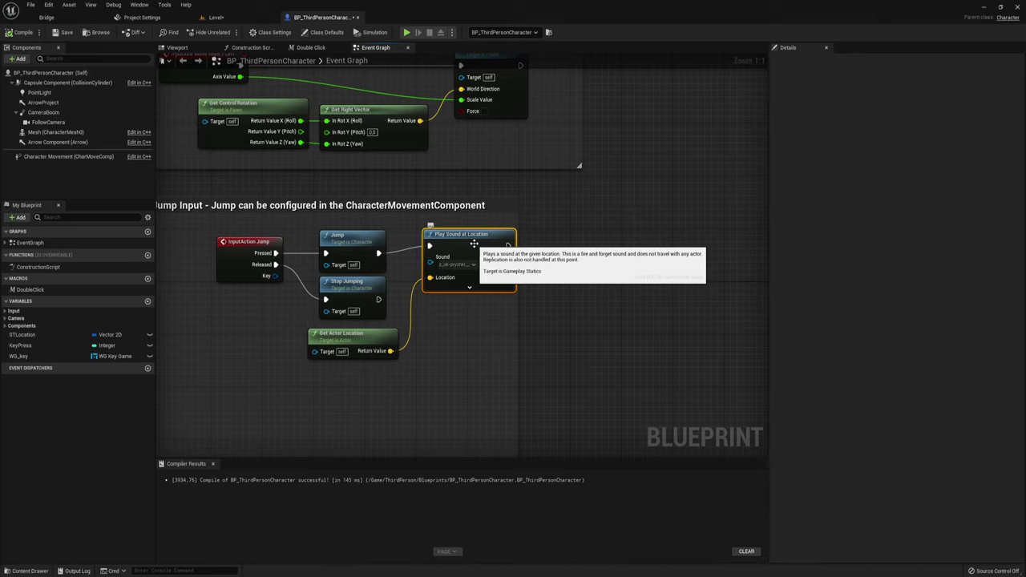
left_click(218, 16)
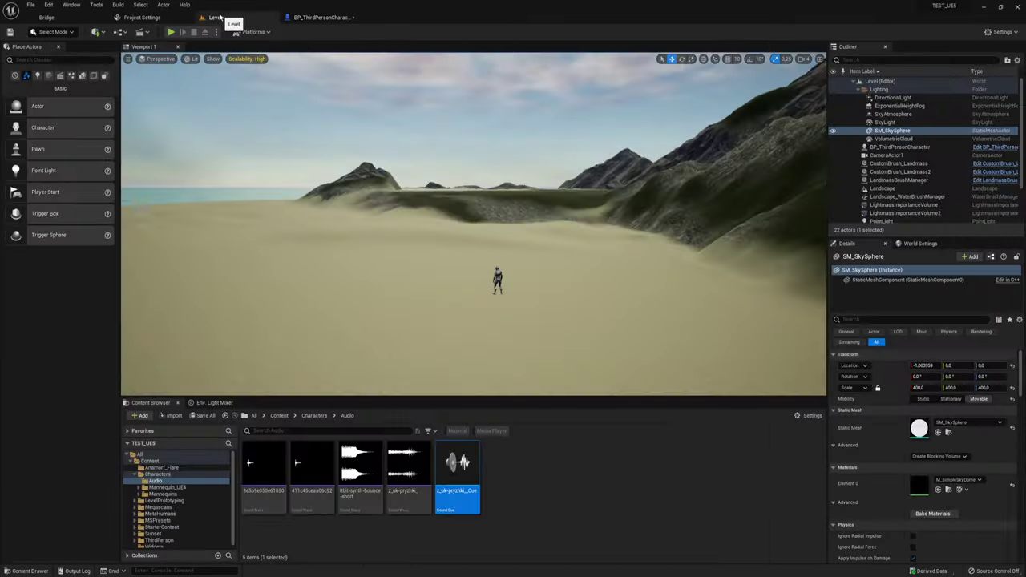